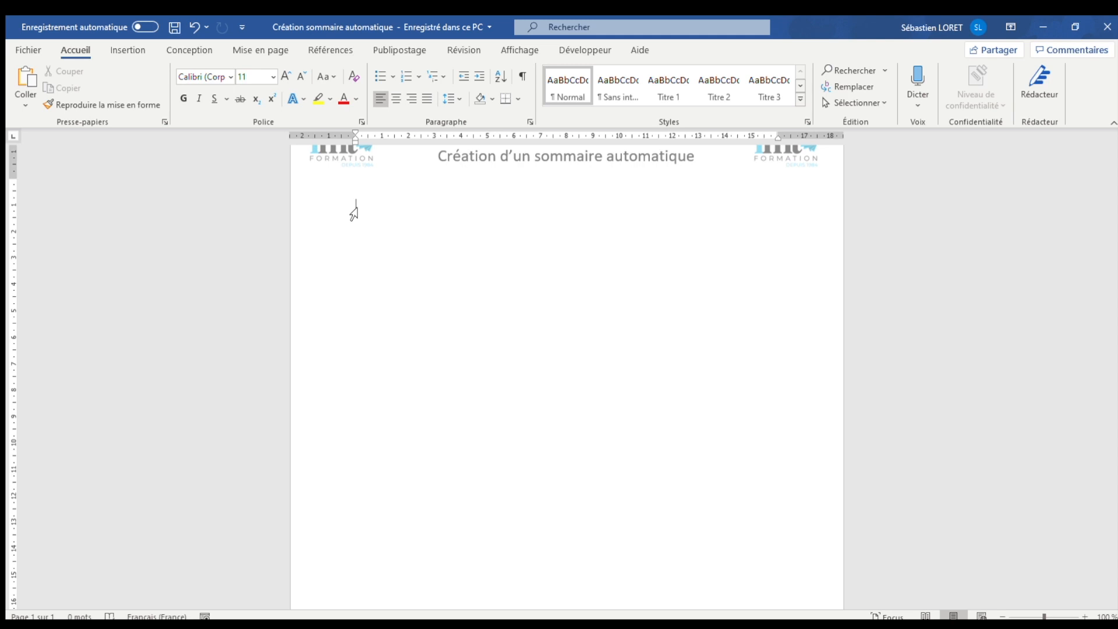
Step: Enter an outline with Introduction, Partie 1, Partie 2 and Conclusion, each part holding Sous partie 1 and 2 with Idée n°1 and n°2
{"action": "type", "text": "Introduction Partie 1 Sous partie 1 Idée n°1 Idée n°2 Sous partie 2 Idée n°1 Idée n°2 Partie 2 Sous partie 1 Idée n°1 Idée n°2 Sous partie 2 Idée n°1 Idée n°2 Conclusion"}
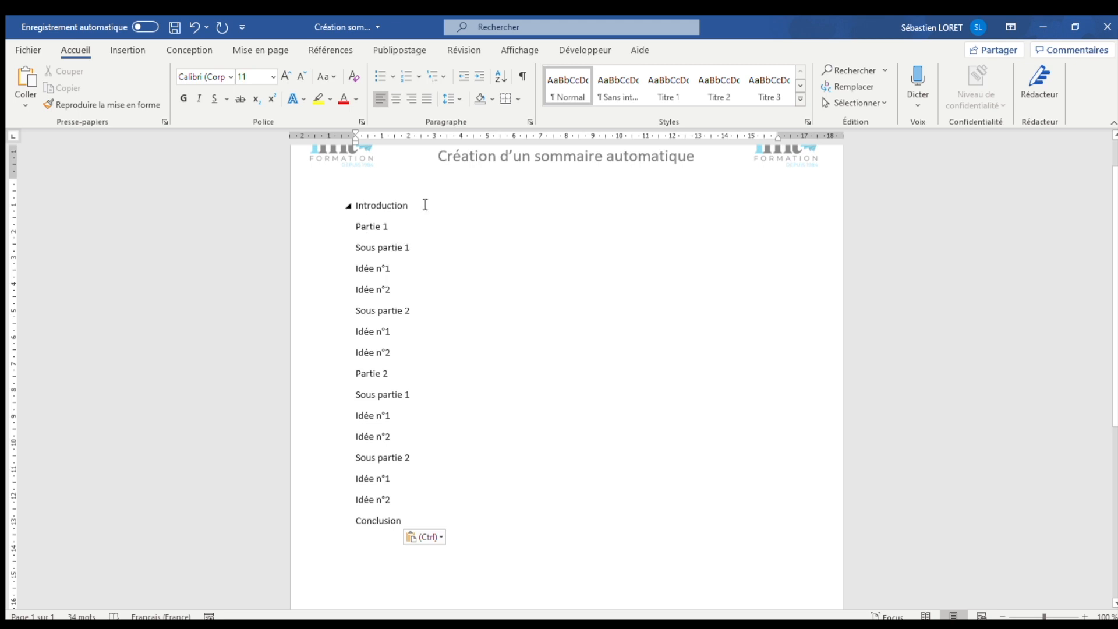
Step: Format the Introduction line as 16 pt bold blue text and update the Titre 1 style to match it
{"action": "left_click_drag", "start_coordinate": [420, 203], "coordinate": [353, 205]}
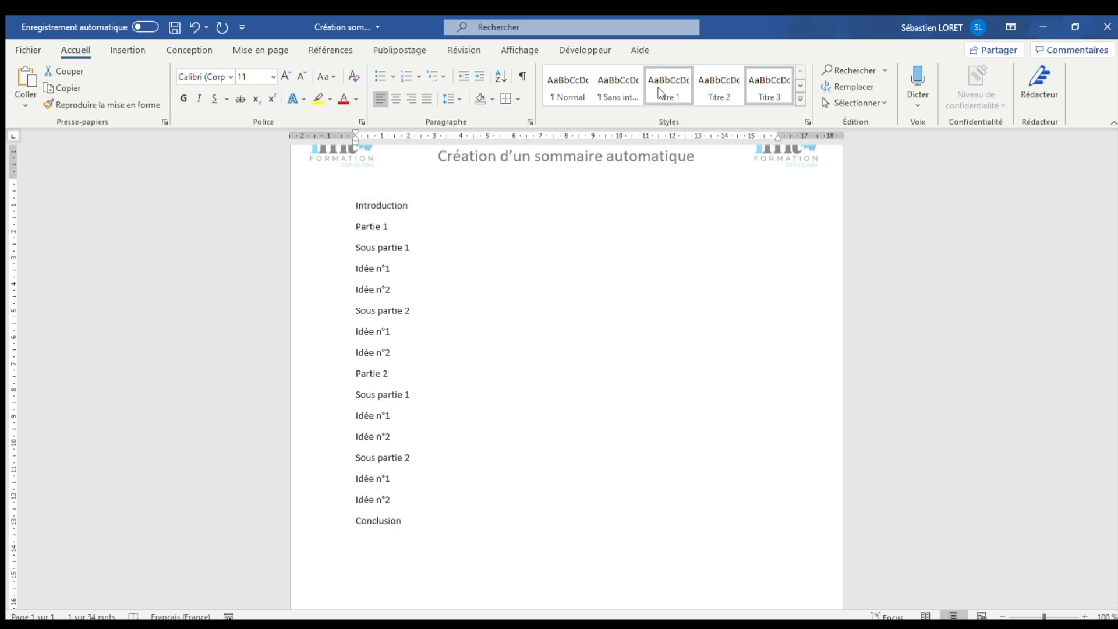
{"action": "left_click", "coordinate": [258, 78]}
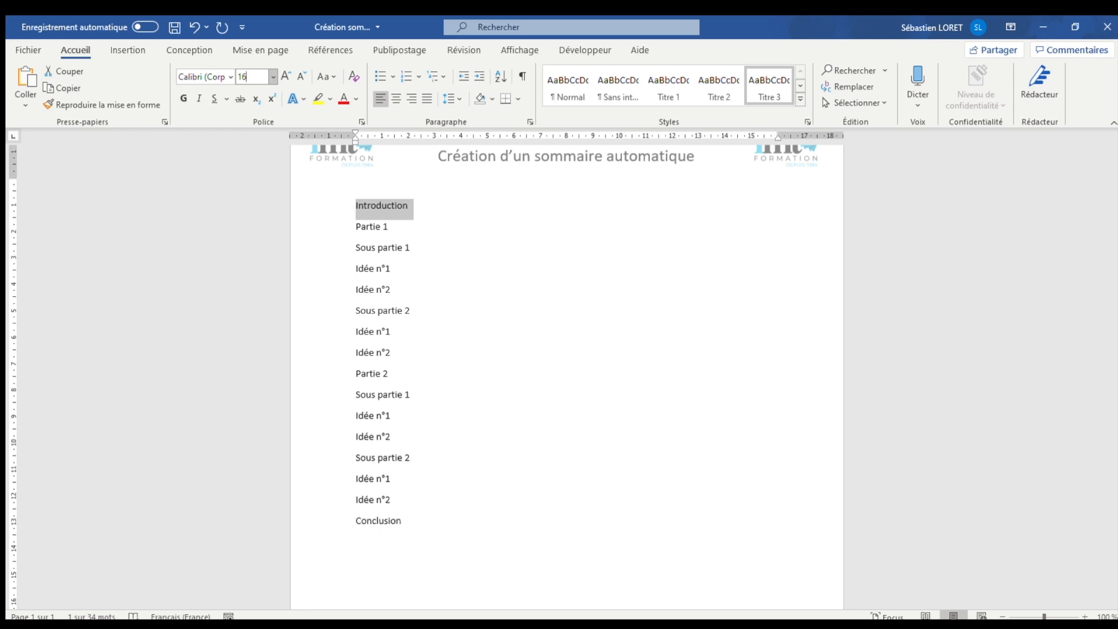
{"action": "key", "text": "Return"}
{"action": "left_click", "coordinate": [183, 99]}
{"action": "left_click", "coordinate": [357, 99]}
{"action": "left_click", "coordinate": [425, 254]}
{"action": "left_click", "coordinate": [414, 253]}
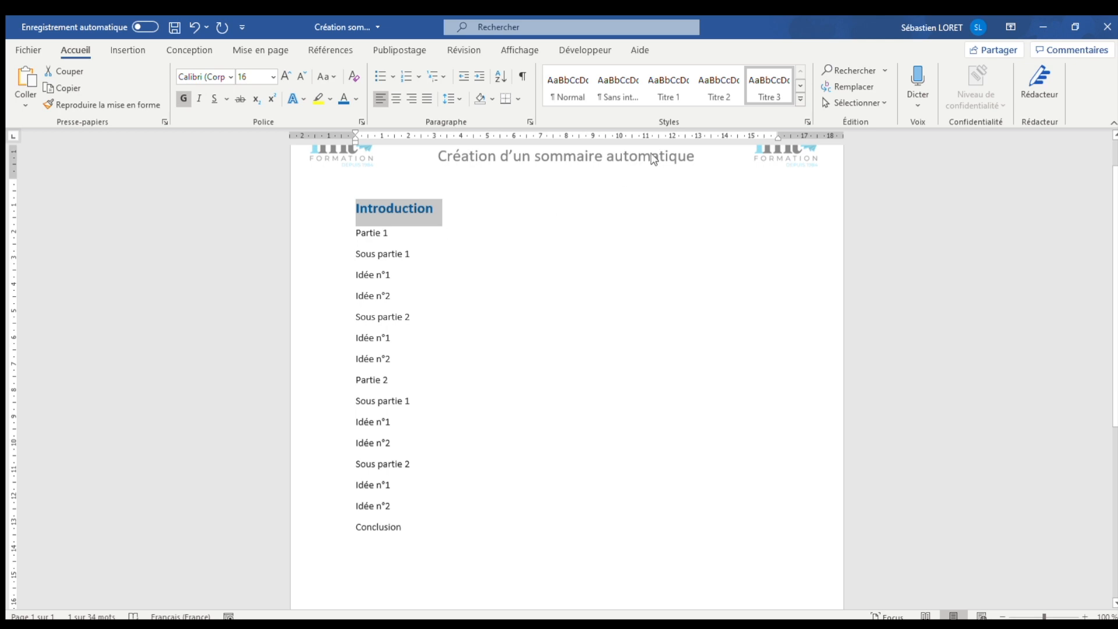
{"action": "right_click", "coordinate": [665, 88]}
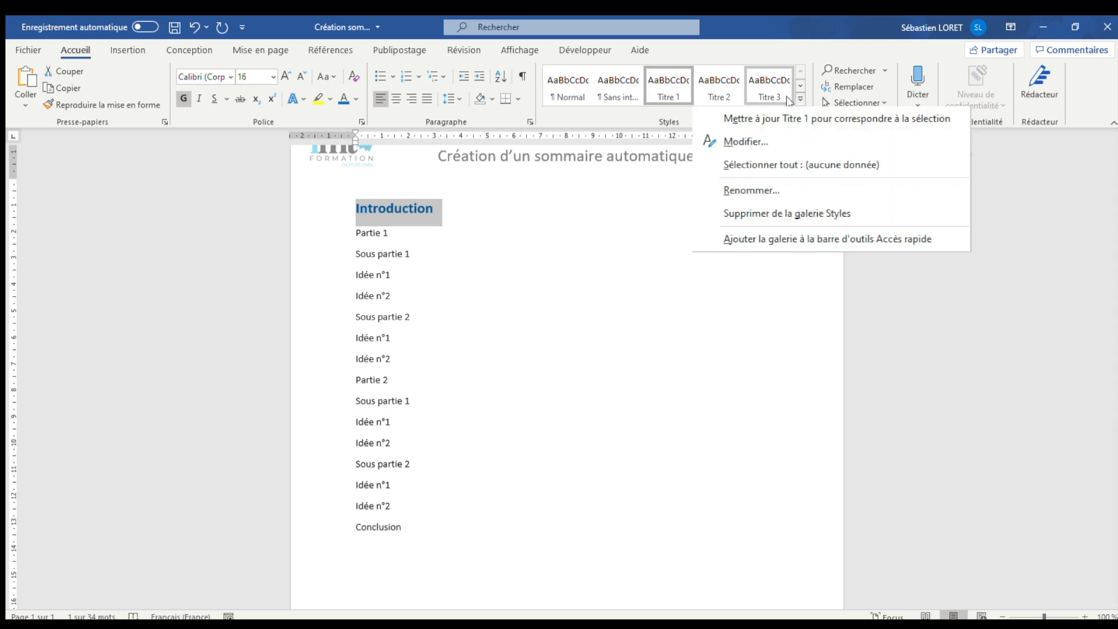
{"action": "left_click", "coordinate": [735, 119]}
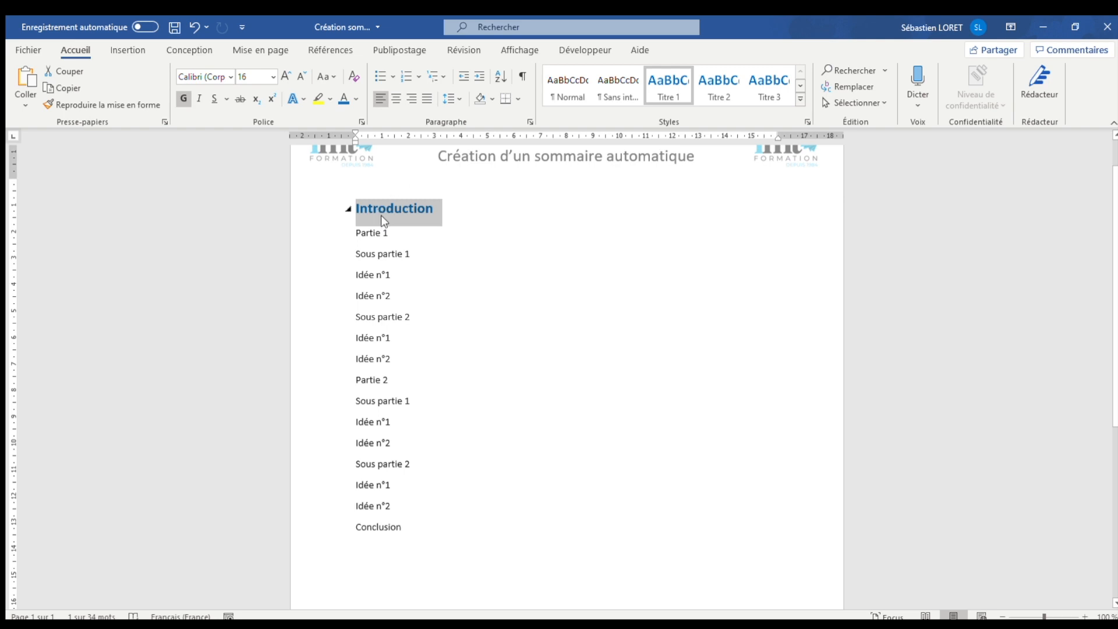
Step: Apply the Titre 1 style to the Partie 1, Partie 2 and Conclusion lines together
{"action": "triple_click", "coordinate": [401, 232]}
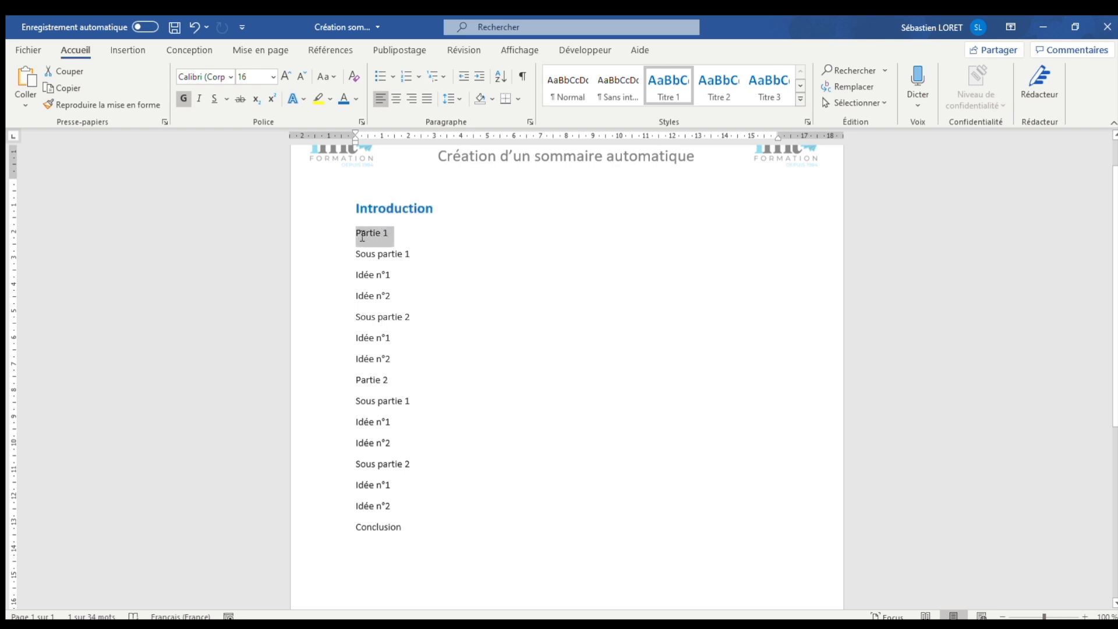
{"action": "left_click_drag", "start_coordinate": [393, 383], "coordinate": [360, 384], "text": "ctrl"}
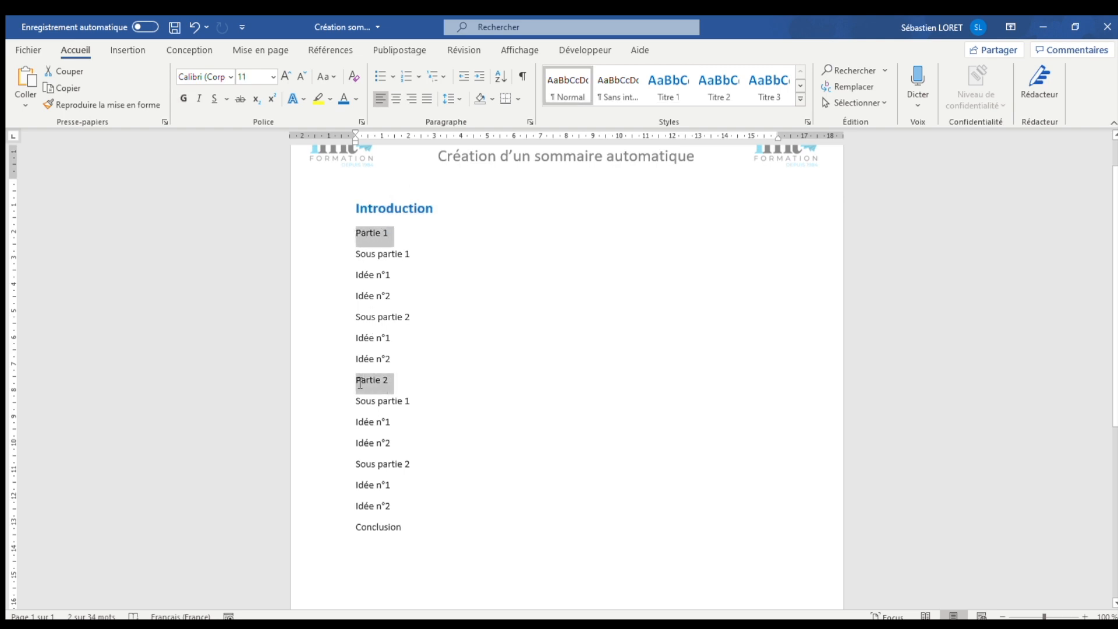
{"action": "left_click_drag", "start_coordinate": [411, 528], "coordinate": [351, 517], "text": "ctrl"}
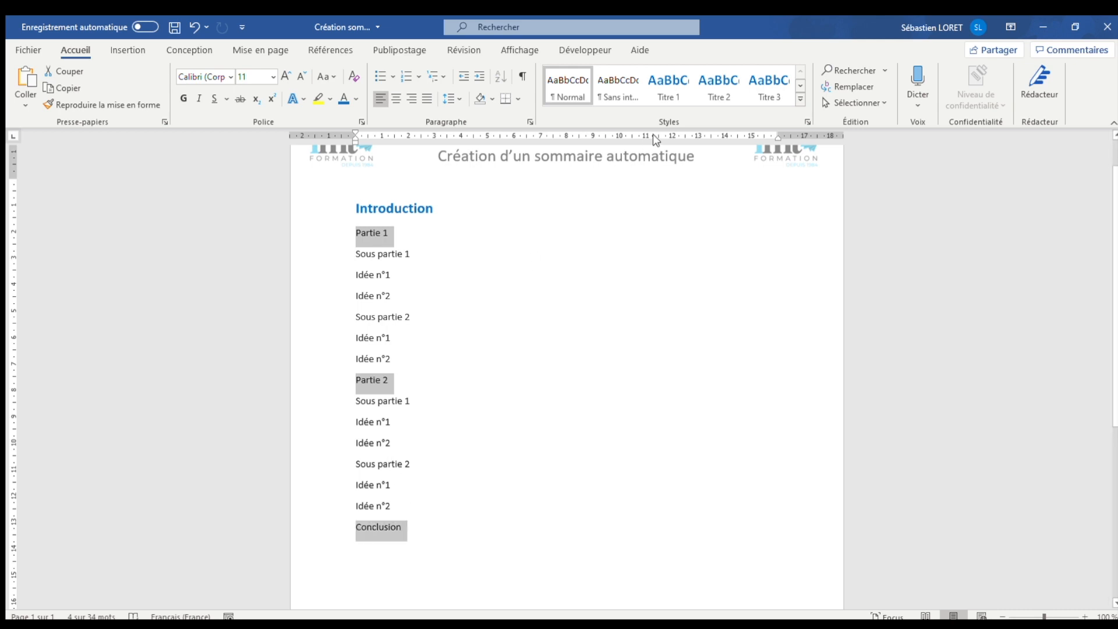
{"action": "left_click", "coordinate": [674, 85]}
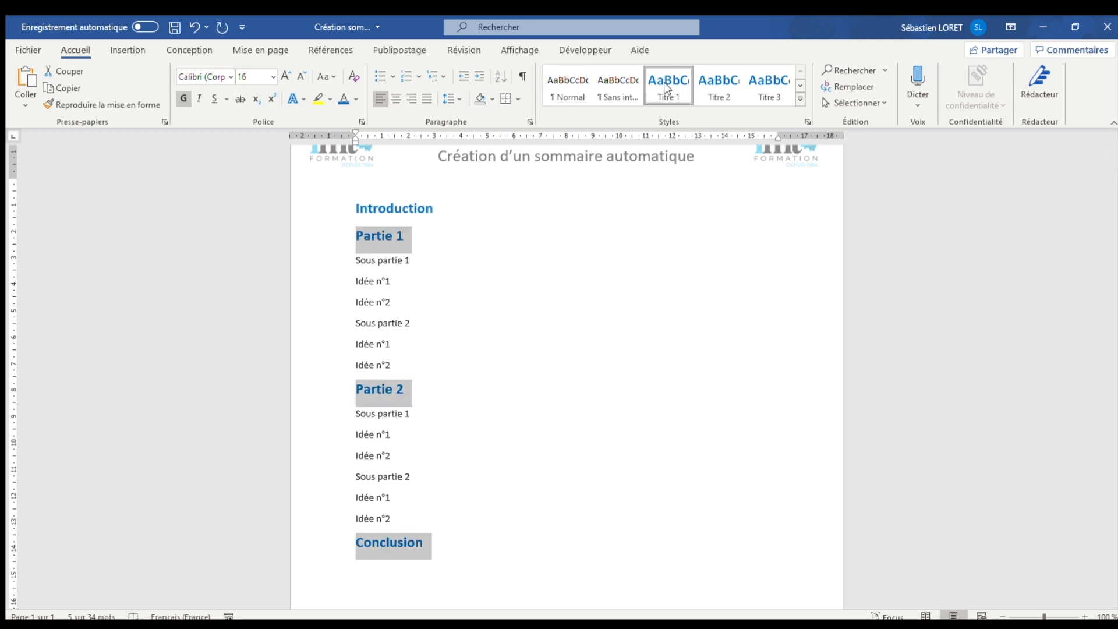
Step: Format Sous partie 1 under Partie 1 as 14 pt bold light blue text and update the Titre 2 style to match
{"action": "left_click", "coordinate": [423, 259]}
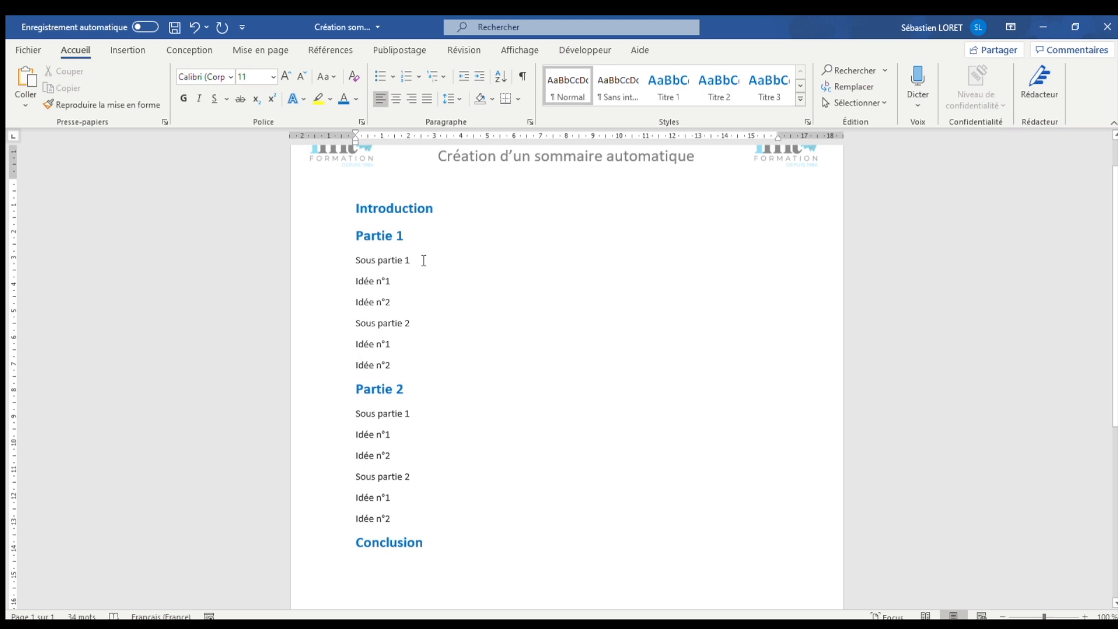
{"action": "left_click_drag", "start_coordinate": [424, 260], "coordinate": [354, 260]}
{"action": "left_click", "coordinate": [719, 83]}
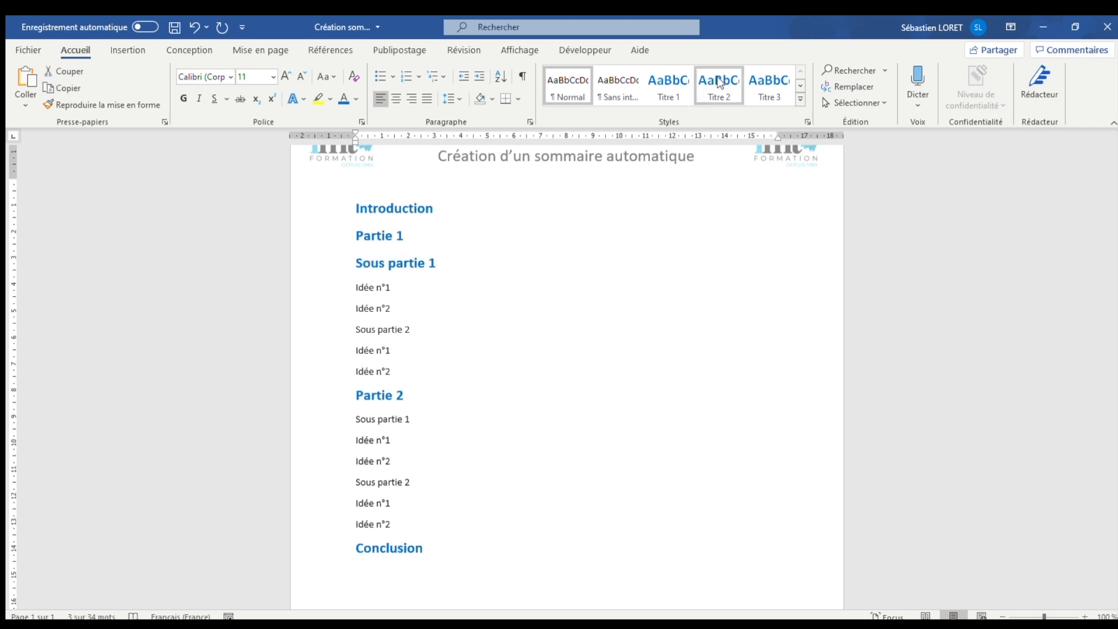
{"action": "left_click", "coordinate": [256, 78]}
{"action": "type", "text": "14"}
{"action": "key", "text": "Return"}
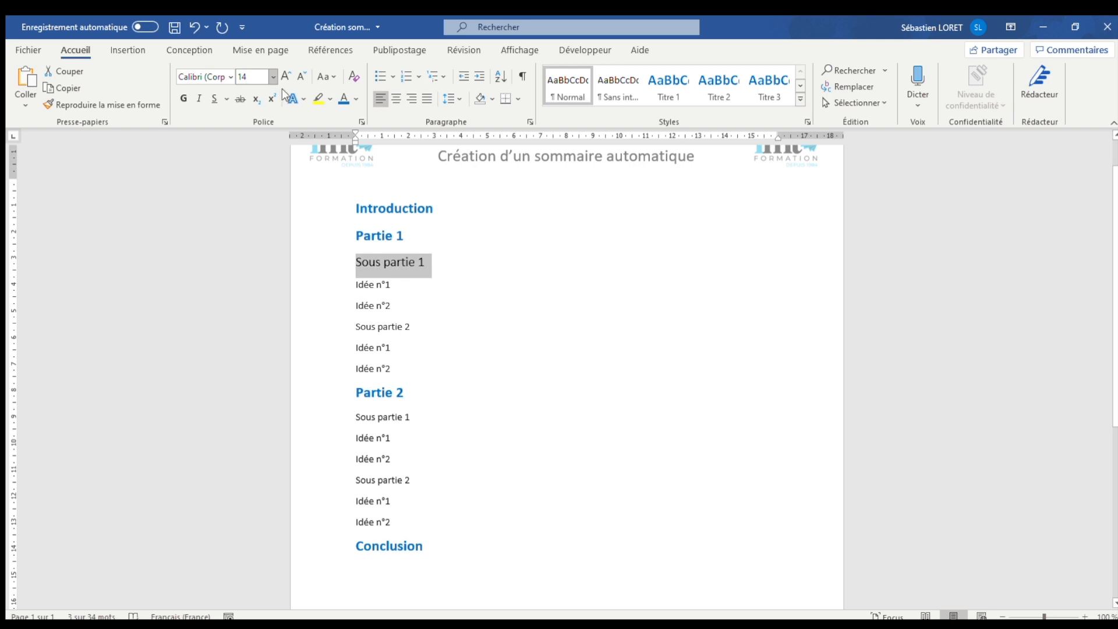
{"action": "left_click", "coordinate": [356, 99]}
{"action": "left_click", "coordinate": [413, 251]}
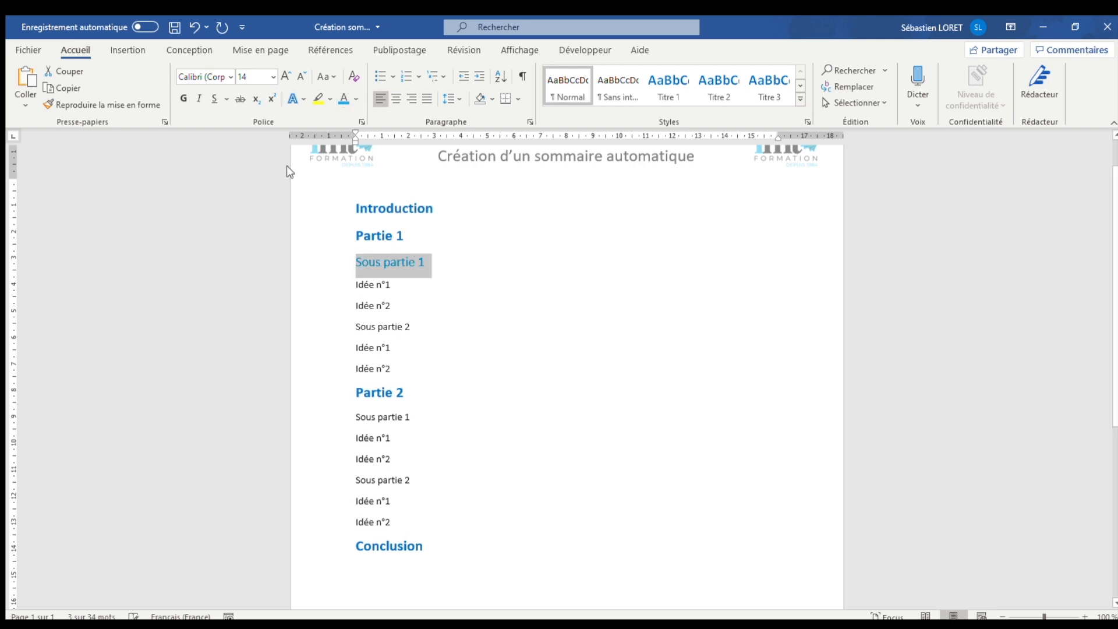
{"action": "left_click", "coordinate": [183, 99]}
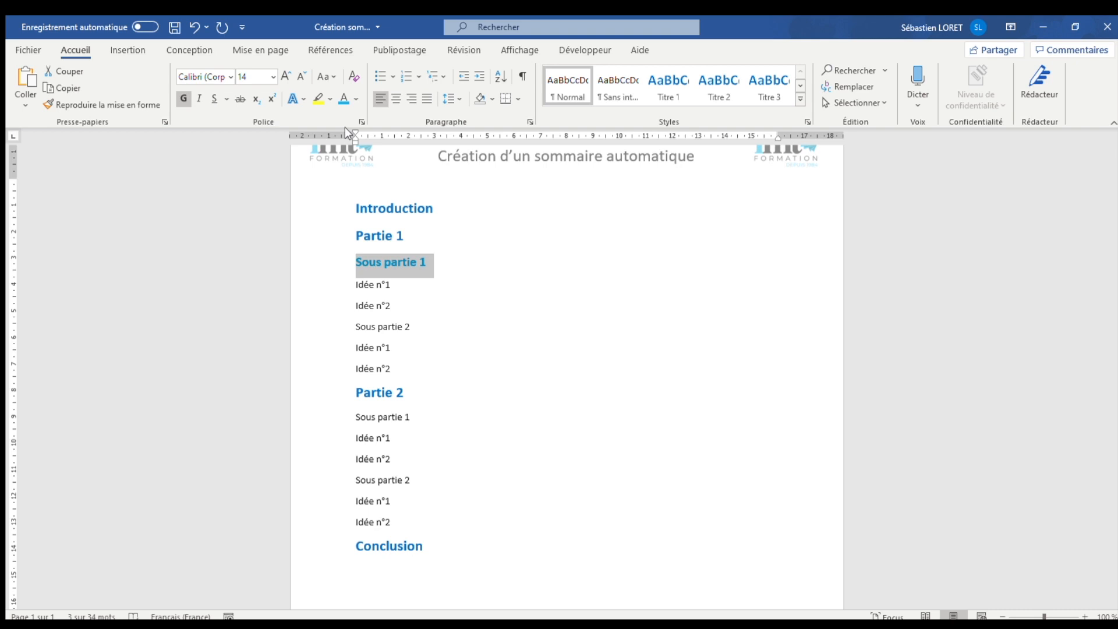
{"action": "right_click", "coordinate": [727, 100]}
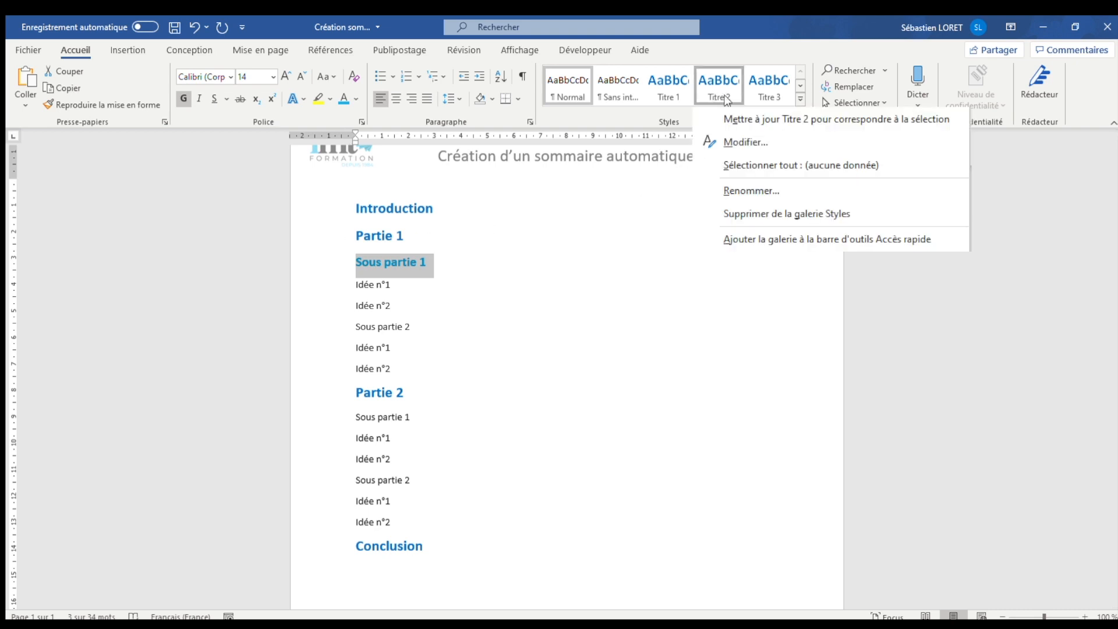
{"action": "left_click", "coordinate": [725, 119]}
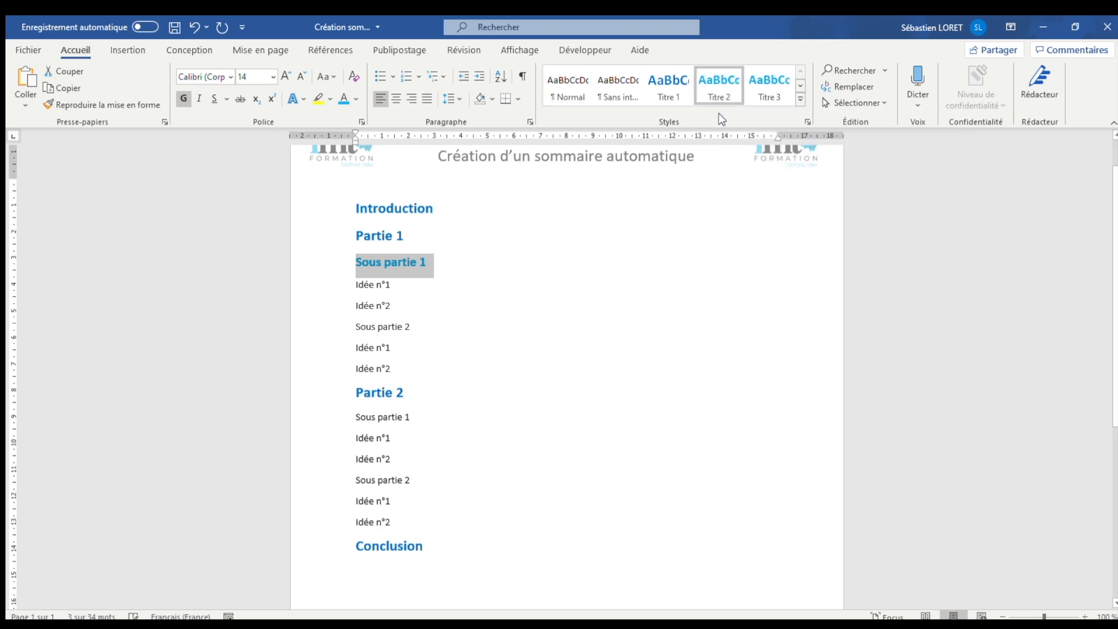
Step: Apply the Titre 2 style to the three remaining Sous partie lines
{"action": "left_click", "coordinate": [352, 327]}
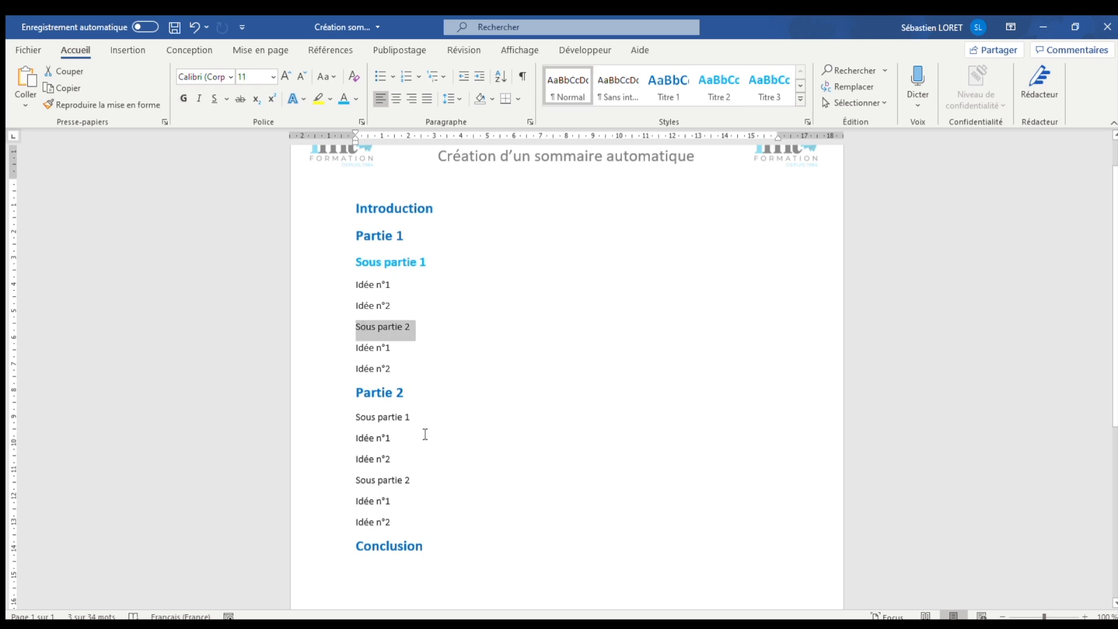
{"action": "left_click", "coordinate": [353, 415], "text": "ctrl"}
{"action": "left_click", "coordinate": [357, 482], "text": "ctrl"}
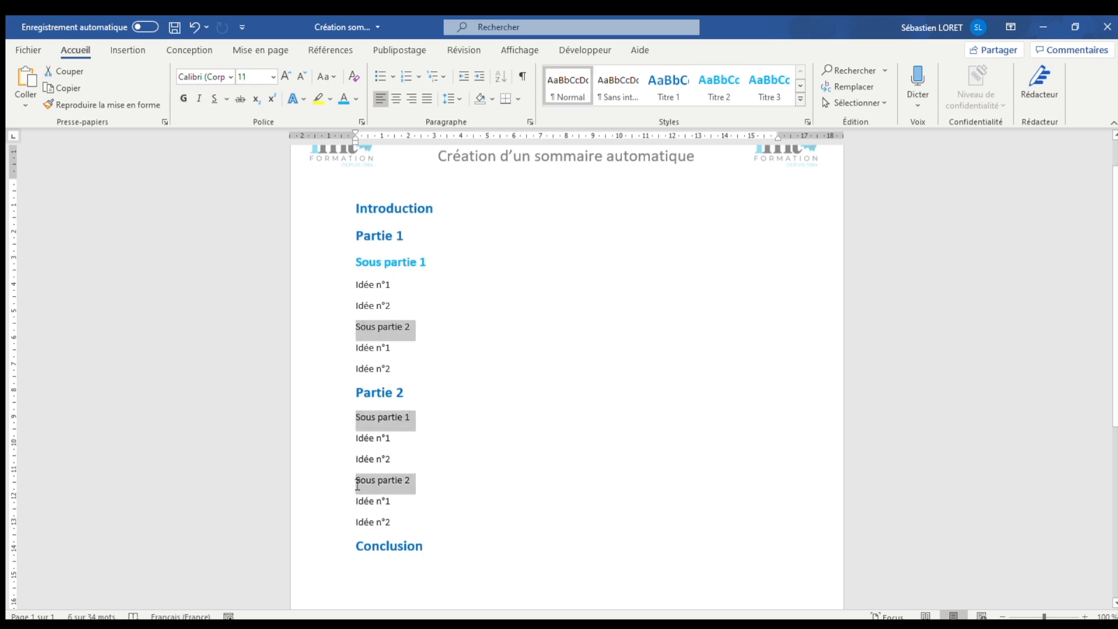
{"action": "left_click", "coordinate": [720, 85]}
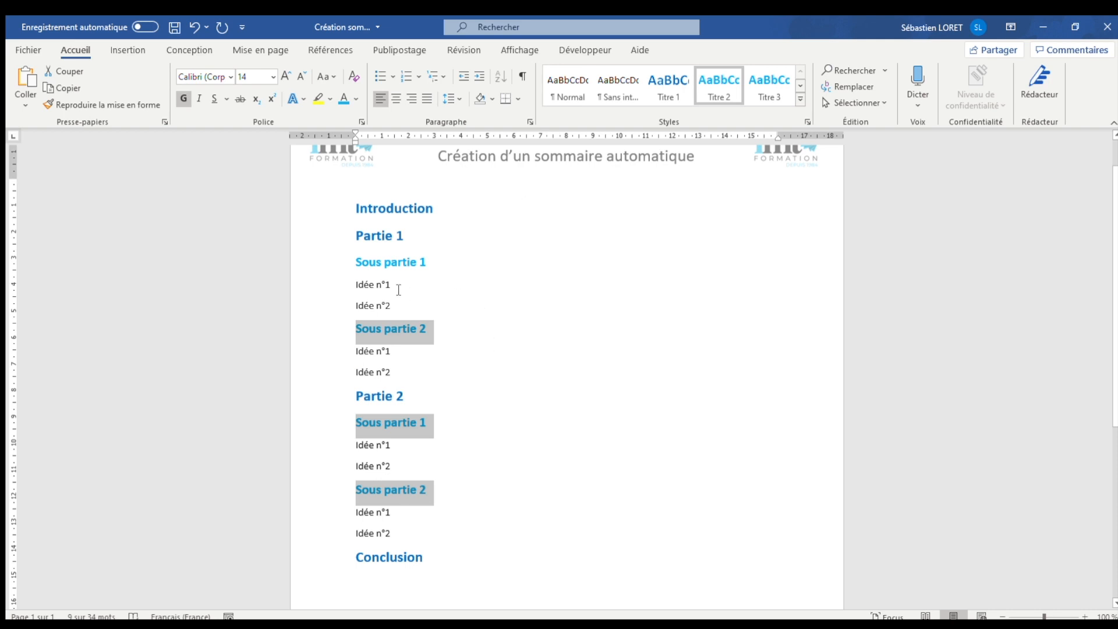
Step: Format the first Idée n°1 line as 12 pt underlined black text and update the Titre 3 style to match
{"action": "left_click_drag", "start_coordinate": [397, 286], "coordinate": [351, 287]}
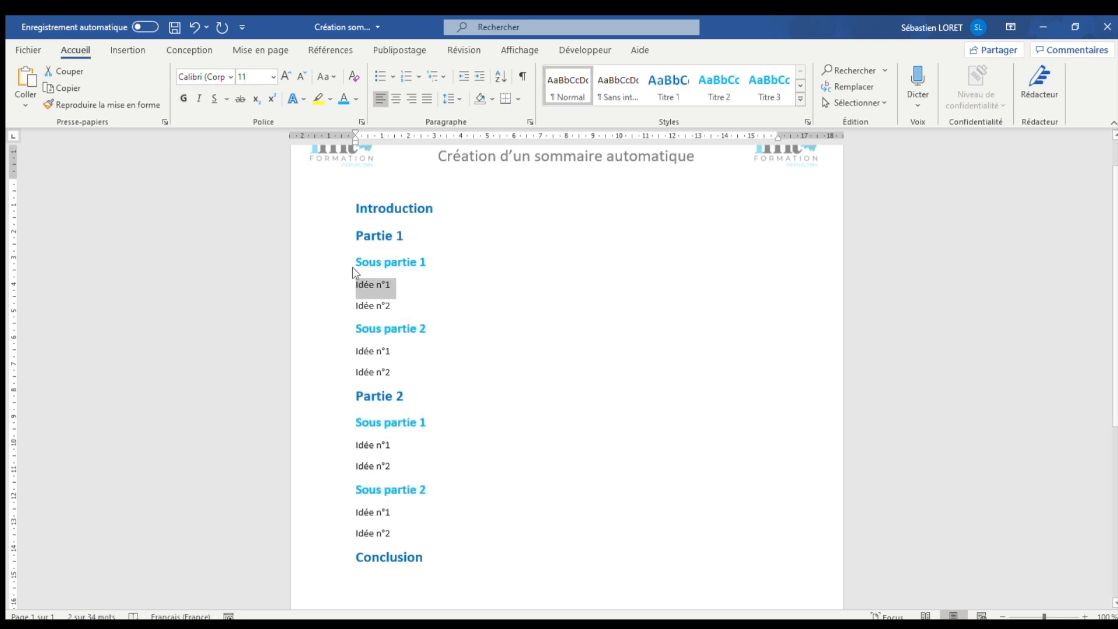
{"action": "left_click", "coordinate": [255, 80]}
{"action": "type", "text": "12"}
{"action": "key", "text": "Return"}
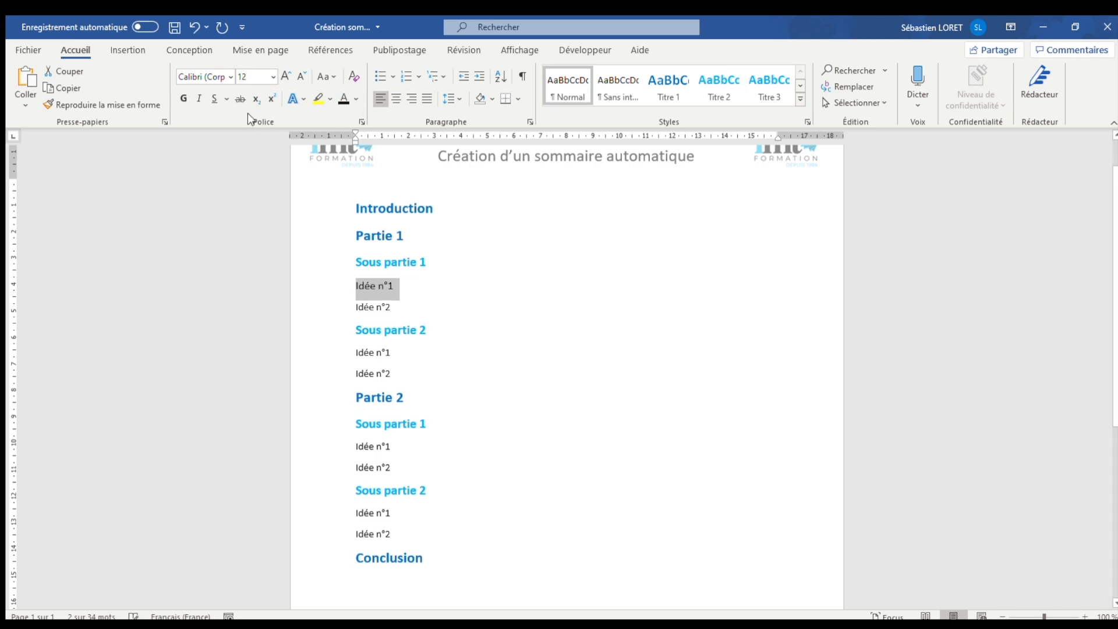
{"action": "right_click", "coordinate": [769, 99]}
{"action": "left_click", "coordinate": [836, 117]}
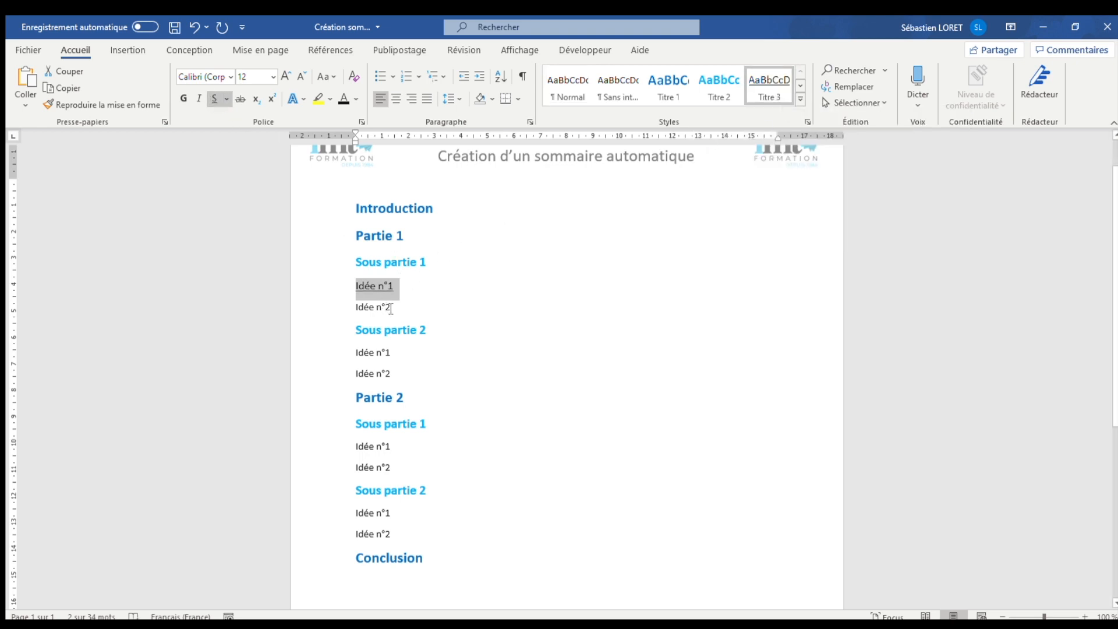
Step: Apply the Titre 3 style to all the remaining Idée n°1 and Idée n°2 lines
{"action": "left_click_drag", "start_coordinate": [396, 308], "coordinate": [353, 307]}
{"action": "left_click_drag", "start_coordinate": [396, 352], "coordinate": [357, 379], "text": "ctrl"}
{"action": "left_click_drag", "start_coordinate": [399, 447], "coordinate": [362, 470], "text": "ctrl"}
{"action": "left_click_drag", "start_coordinate": [400, 514], "coordinate": [361, 533], "text": "ctrl"}
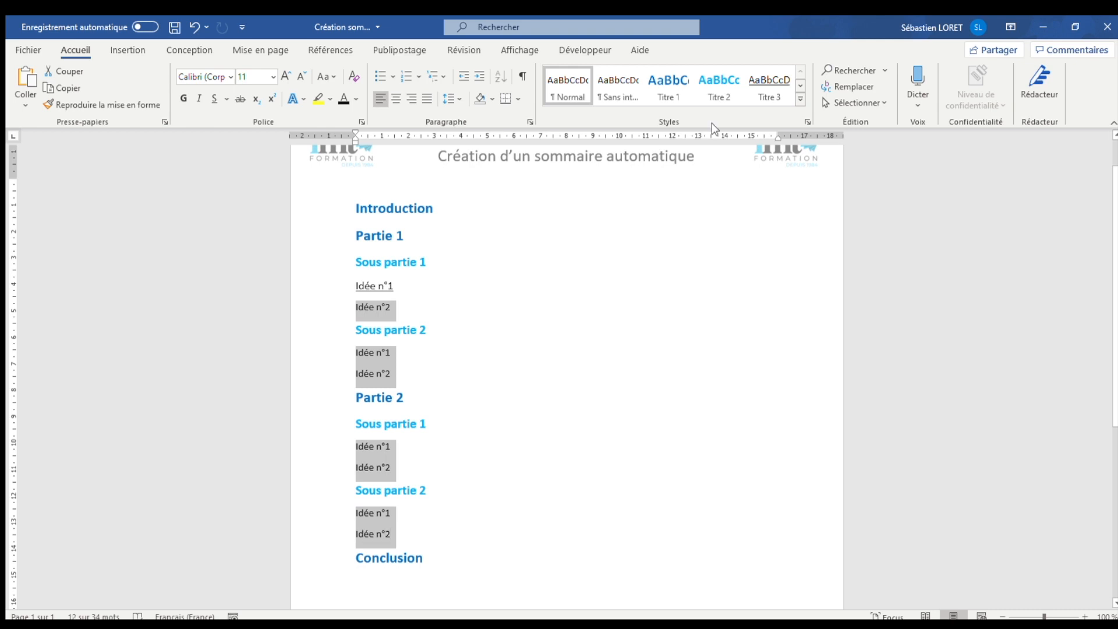
{"action": "left_click", "coordinate": [770, 86]}
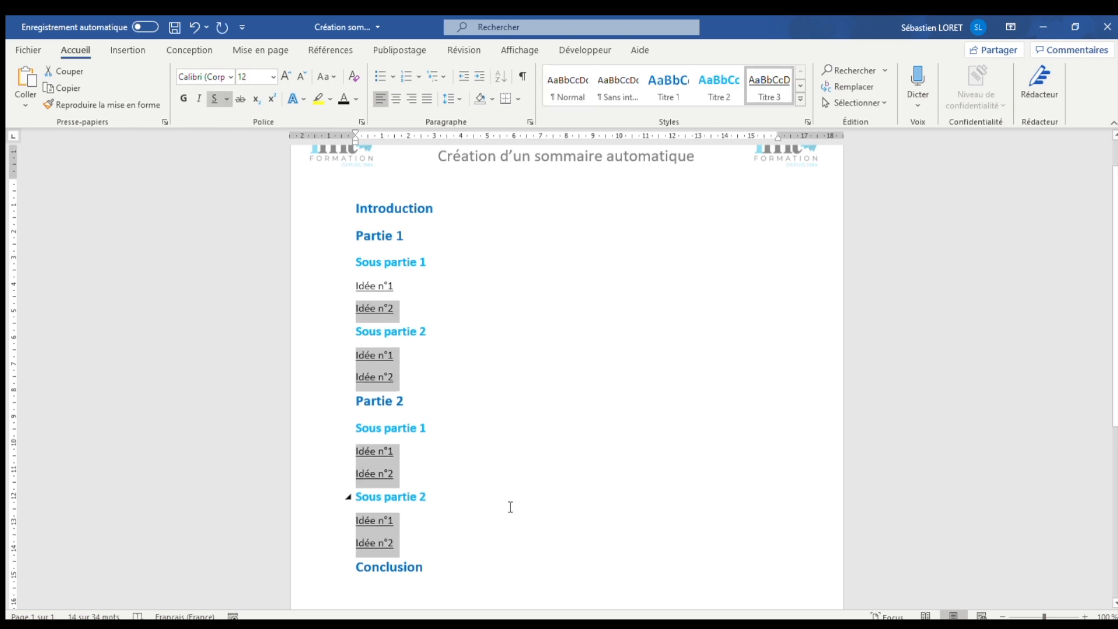
{"action": "left_click", "coordinate": [534, 483]}
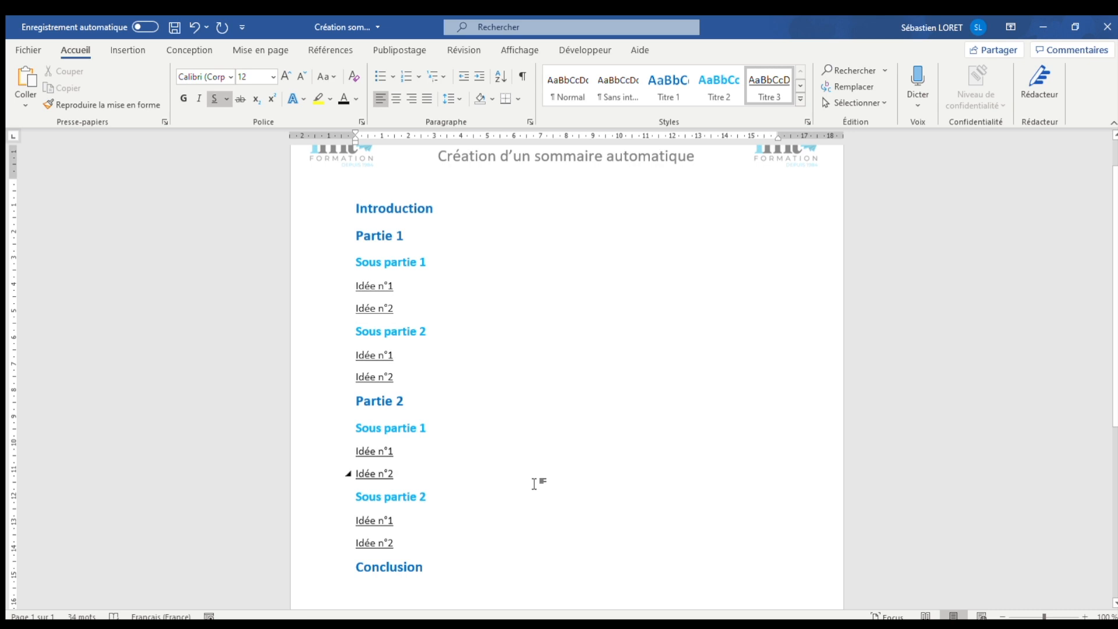
Step: Number the headings with the multilevel list format I. Titre 1, A. Titre 2, 1. Titre 3
{"action": "left_click", "coordinate": [357, 208]}
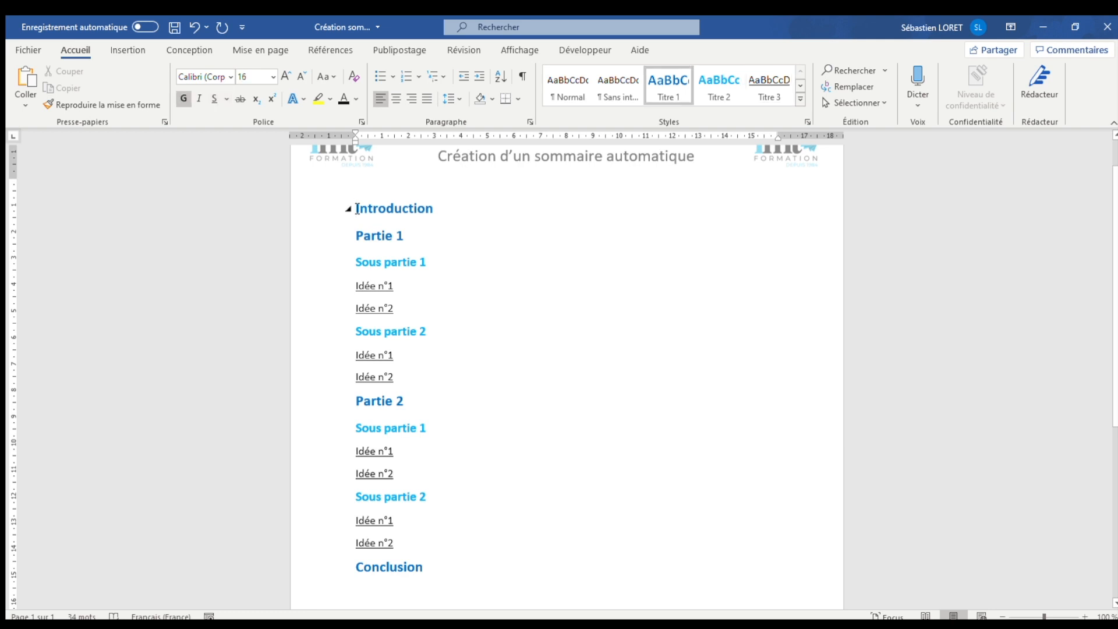
{"action": "left_click", "coordinate": [431, 71]}
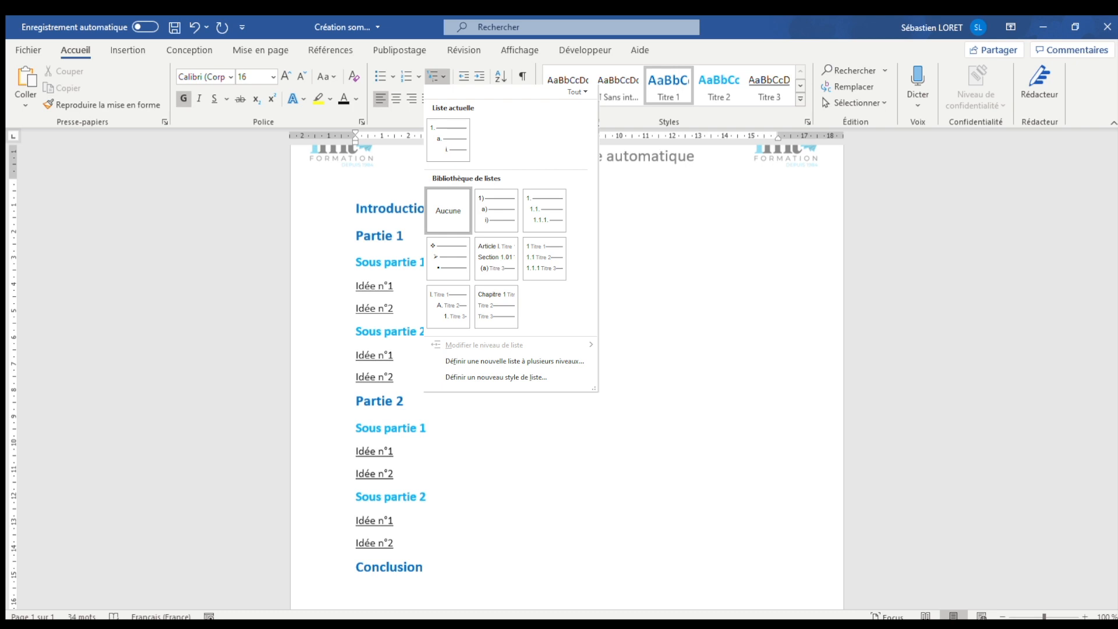
{"action": "left_click", "coordinate": [448, 306]}
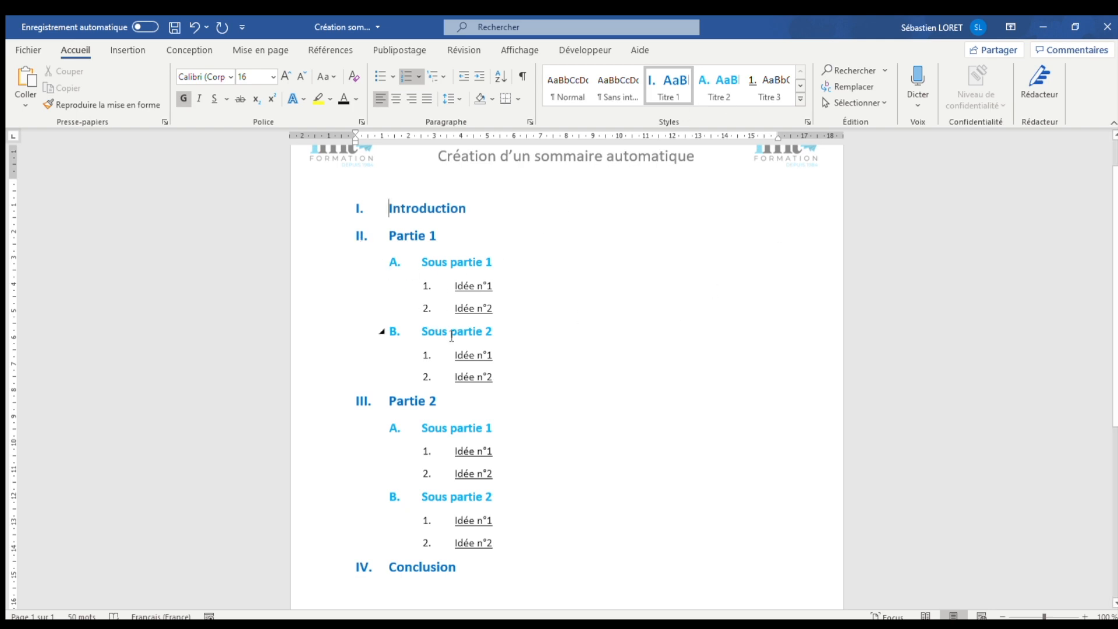
{"action": "scroll", "coordinate": [449, 332], "scroll_direction": "down", "scroll_amount": 1}
{"action": "scroll", "coordinate": [426, 207], "scroll_direction": "up", "scroll_amount": 1}
Step: Add the body text "Exemple de texte ...." on a new line below the first Idée n°1 heading
{"action": "left_click", "coordinate": [520, 284]}
{"action": "key", "text": "Return"}
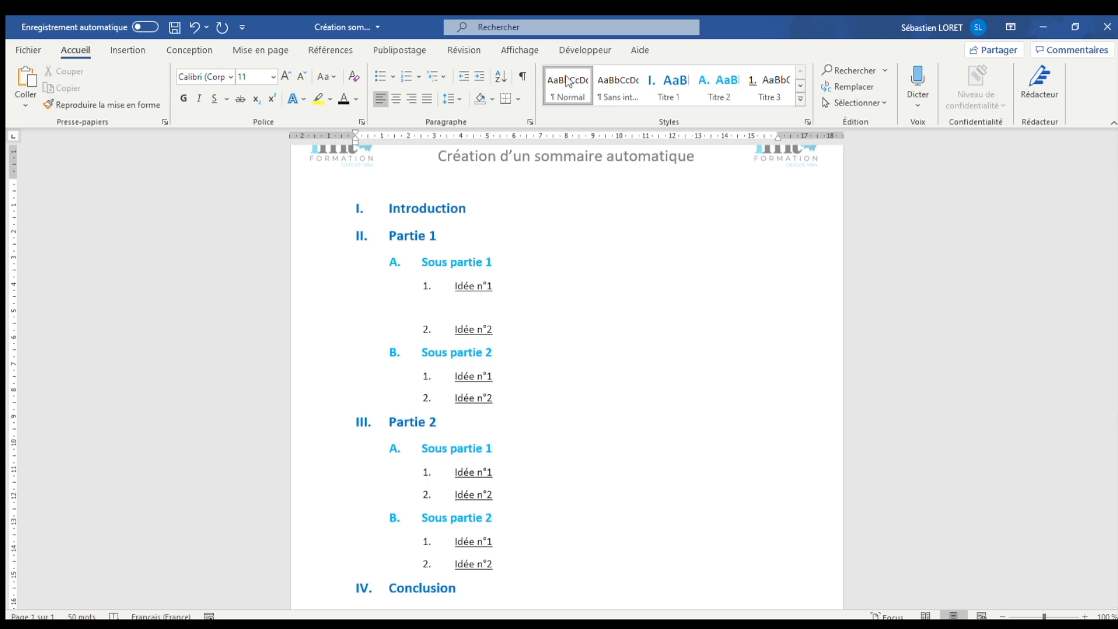
{"action": "type", "text": "Exemple de texte ...."}
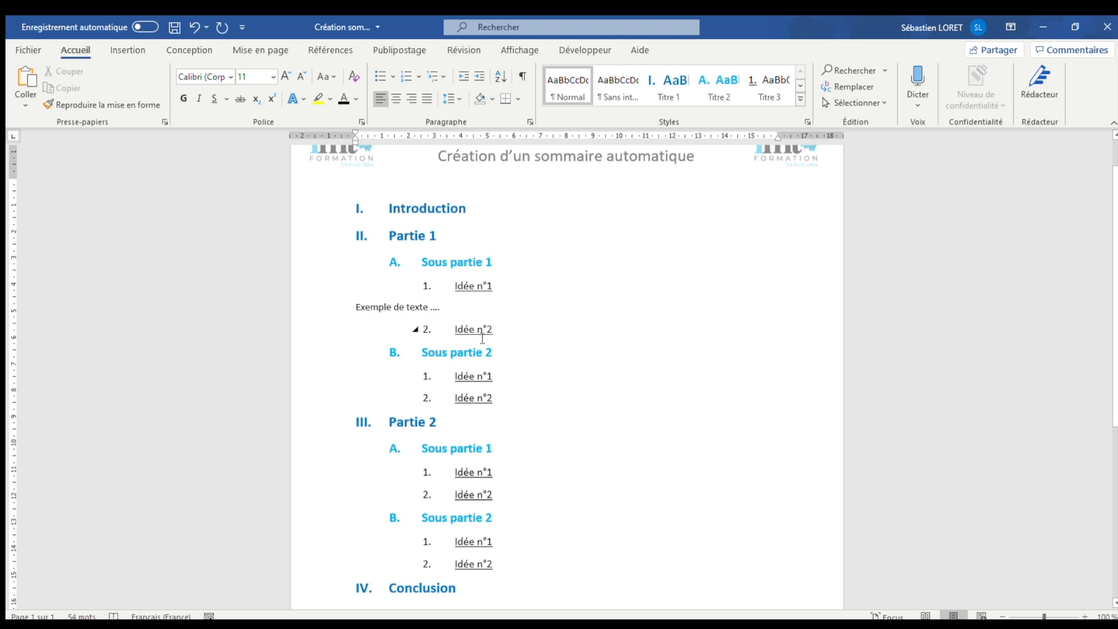
Step: Insert a page break on the empty line above the Introduction heading to free the first page
{"action": "scroll", "coordinate": [526, 351], "scroll_direction": "down", "scroll_amount": 1}
{"action": "scroll", "coordinate": [495, 314], "scroll_direction": "up", "scroll_amount": 3}
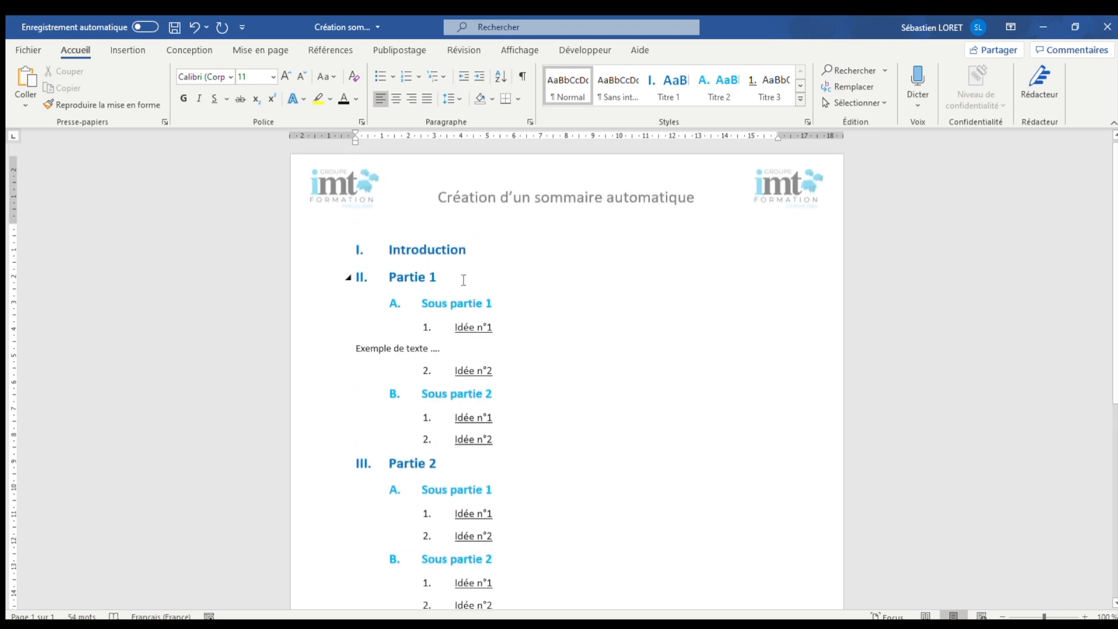
{"action": "left_click", "coordinate": [405, 234]}
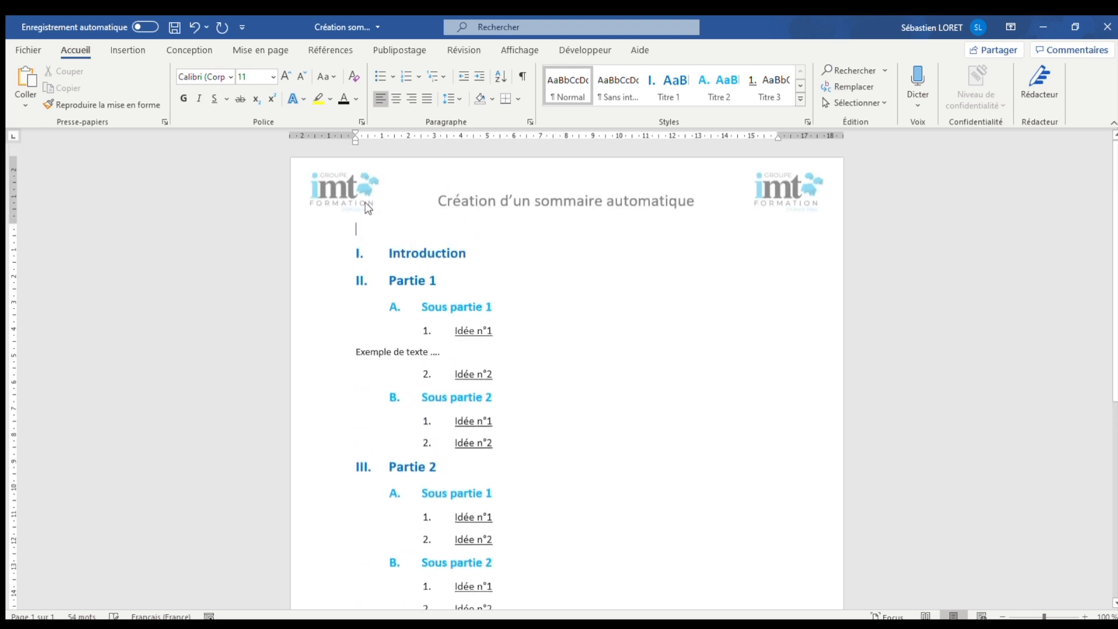
{"action": "left_click", "coordinate": [140, 49]}
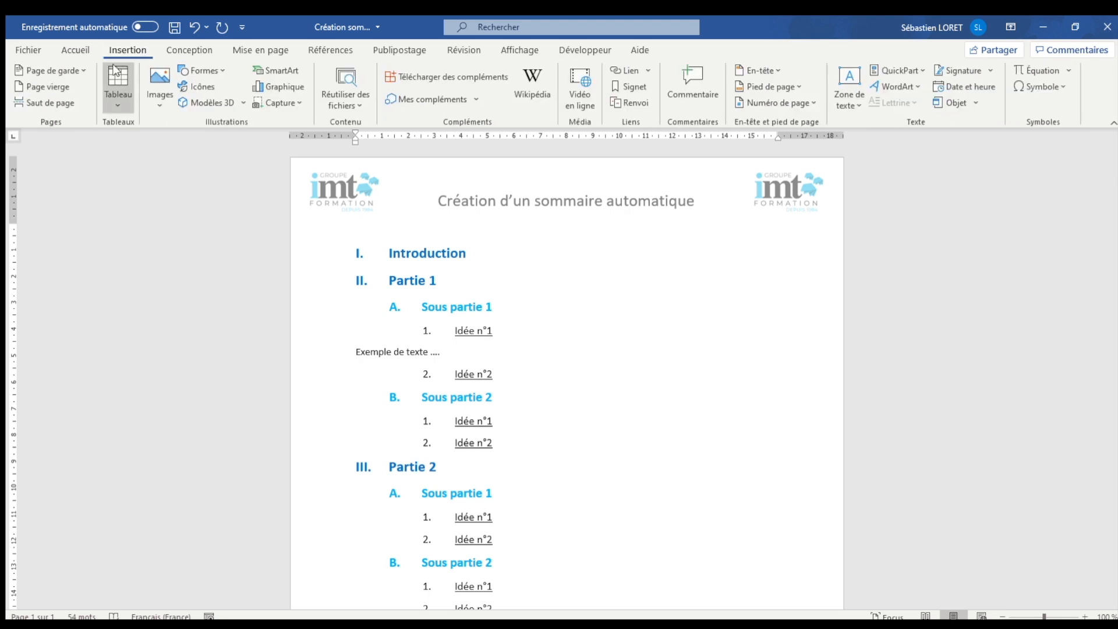
{"action": "left_click", "coordinate": [46, 100]}
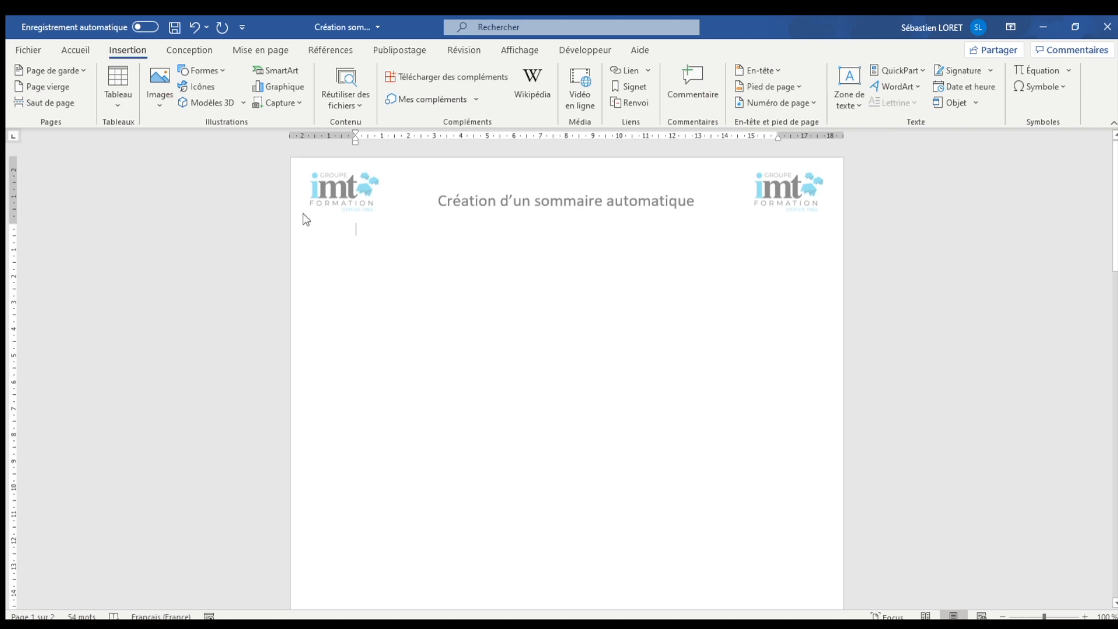
Step: Insert the predefined Table automatique 1 table of contents on the empty first page
{"action": "left_click", "coordinate": [327, 51]}
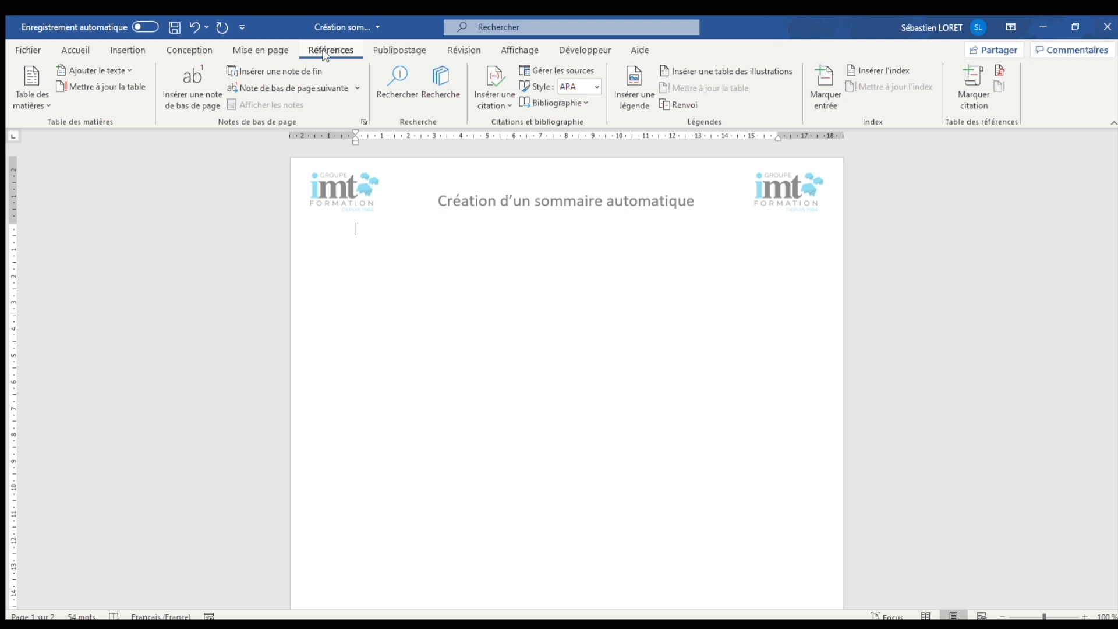
{"action": "left_click", "coordinate": [40, 106]}
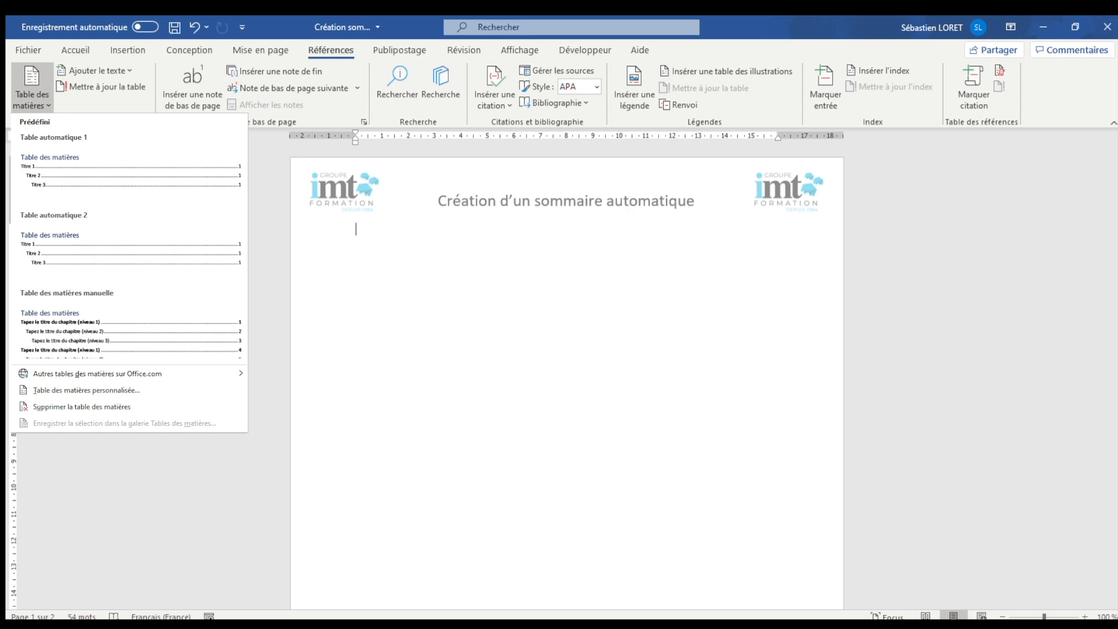
{"action": "left_click", "coordinate": [79, 192]}
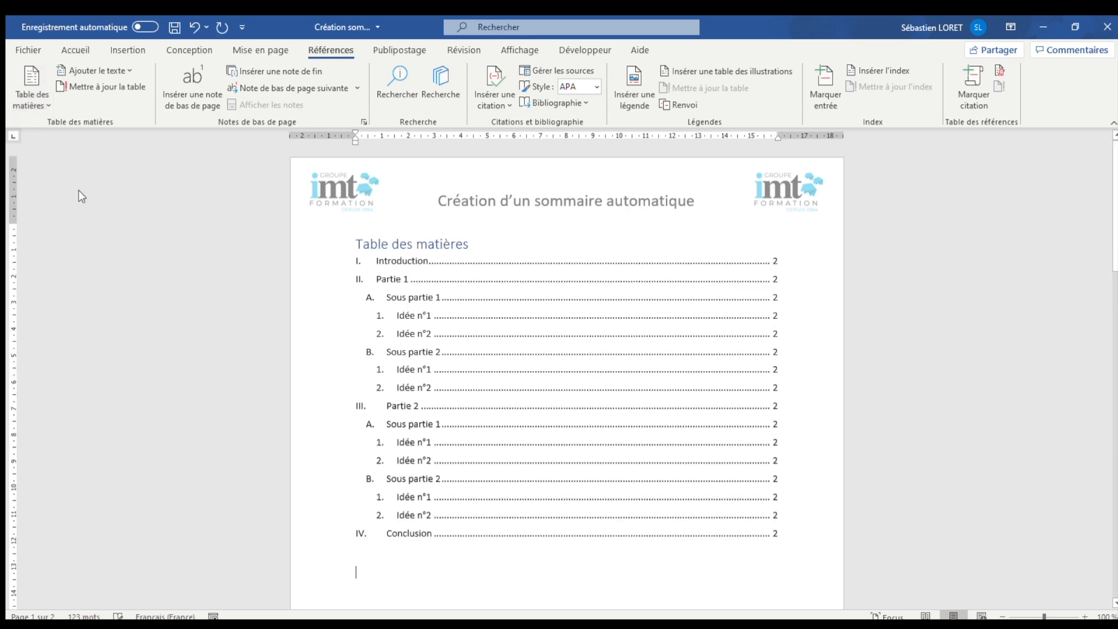
Step: Add a new heading "Remerciements" in the Titre 1 style on its own line below the Introduction heading
{"action": "scroll", "coordinate": [351, 278], "scroll_direction": "down", "scroll_amount": 1}
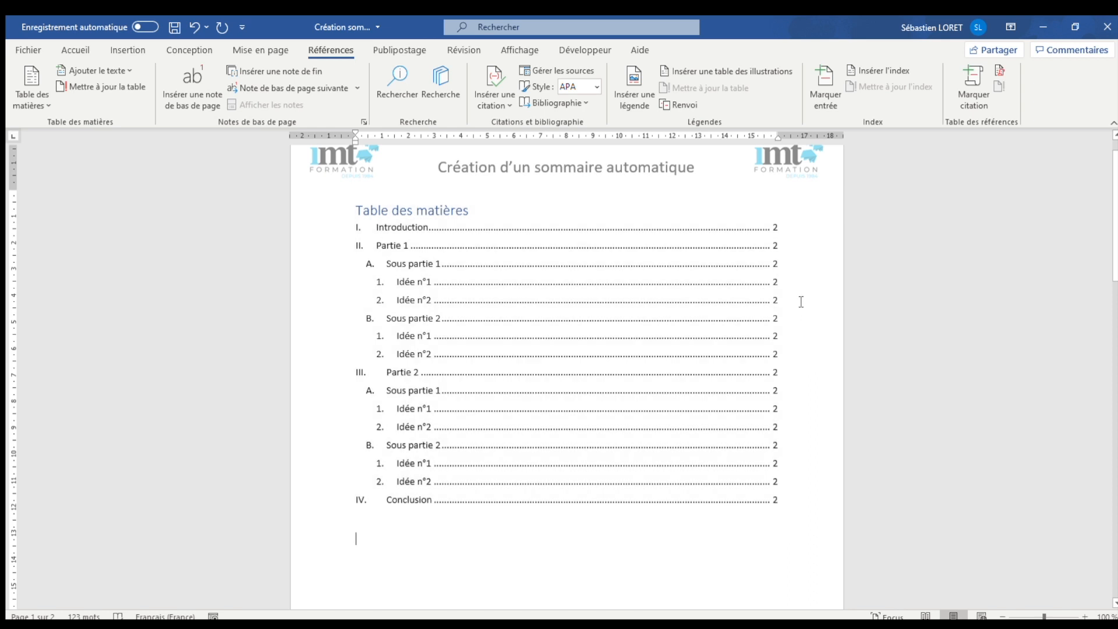
{"action": "scroll", "coordinate": [654, 317], "scroll_direction": "down", "scroll_amount": 10}
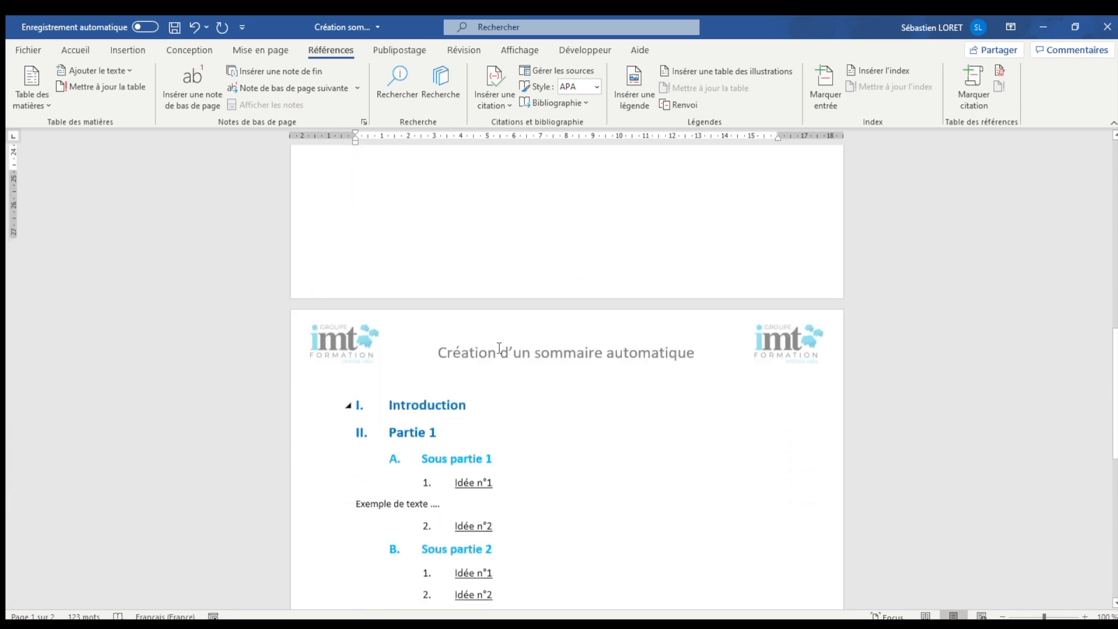
{"action": "scroll", "coordinate": [500, 348], "scroll_direction": "down", "scroll_amount": 1}
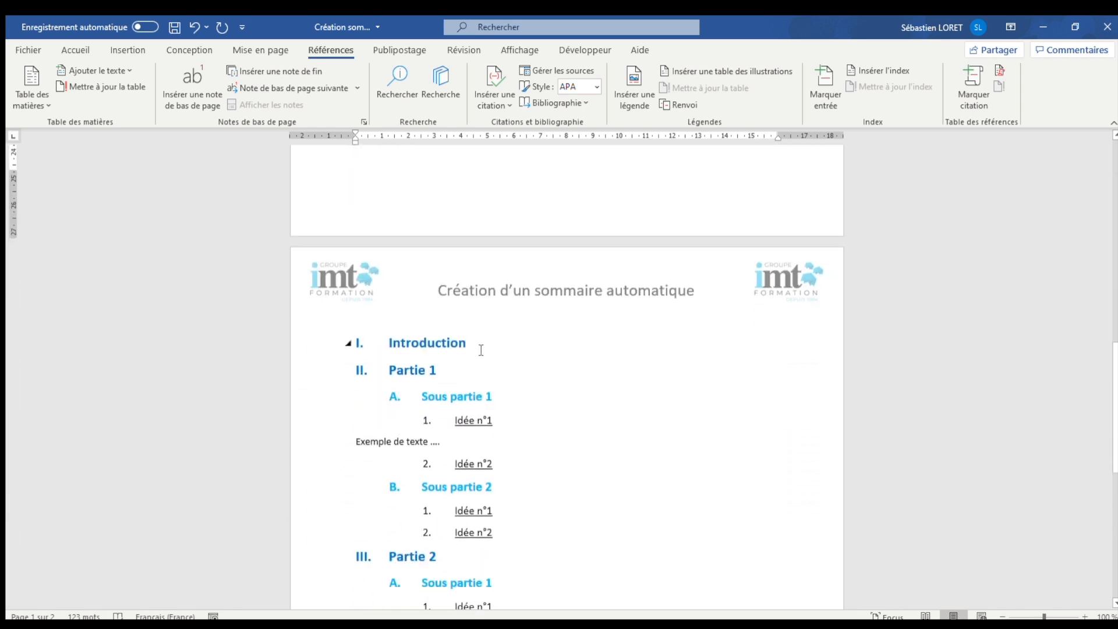
{"action": "left_click", "coordinate": [75, 49]}
{"action": "key", "text": "Return"}
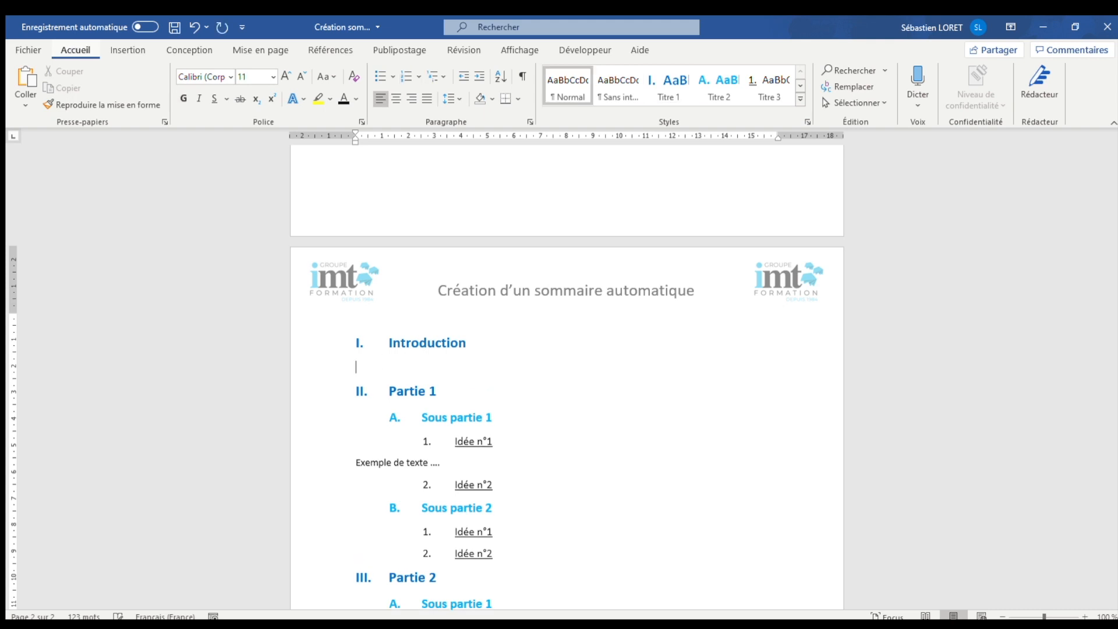
{"action": "left_click", "coordinate": [668, 99]}
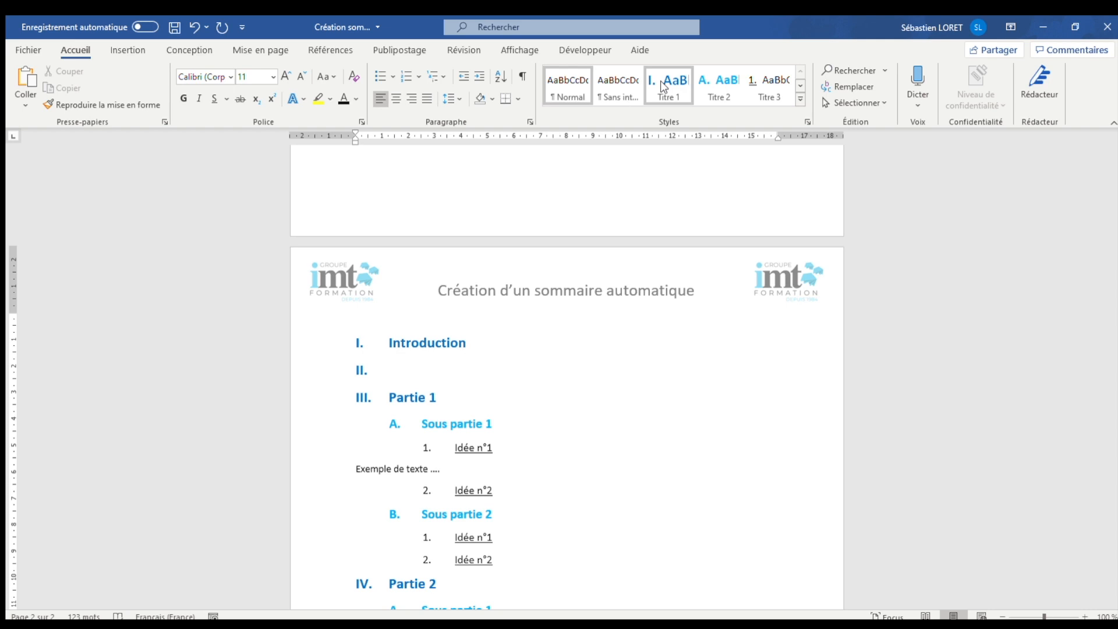
{"action": "type", "text": "Remerciements"}
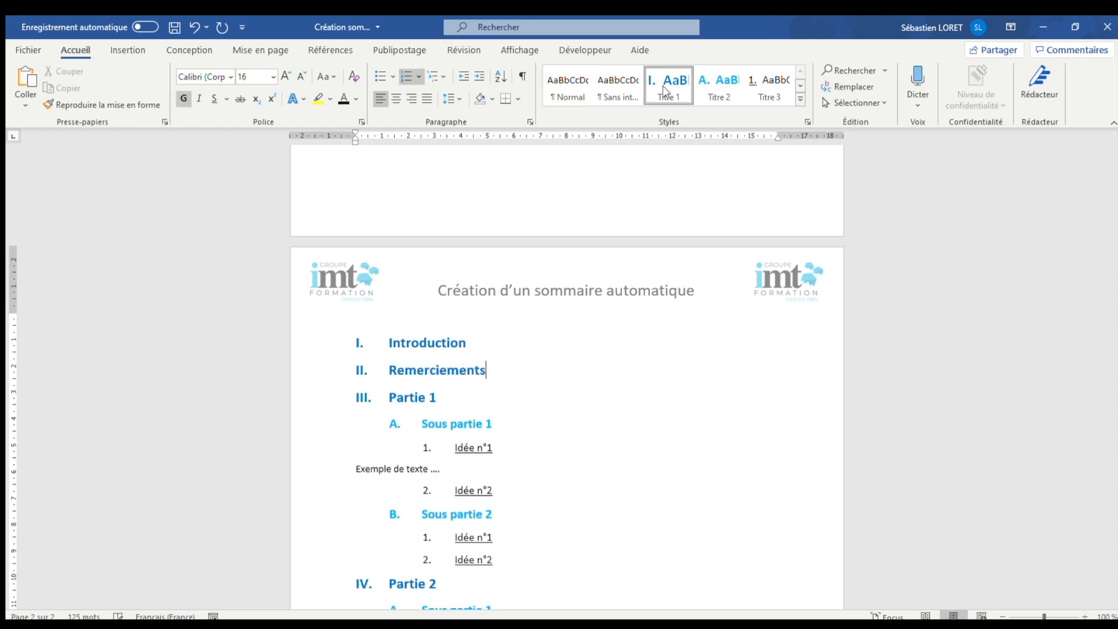
Step: Update the entire table of contents, not only its page numbers, and deselect it
{"action": "scroll", "coordinate": [721, 232], "scroll_direction": "up", "scroll_amount": 10}
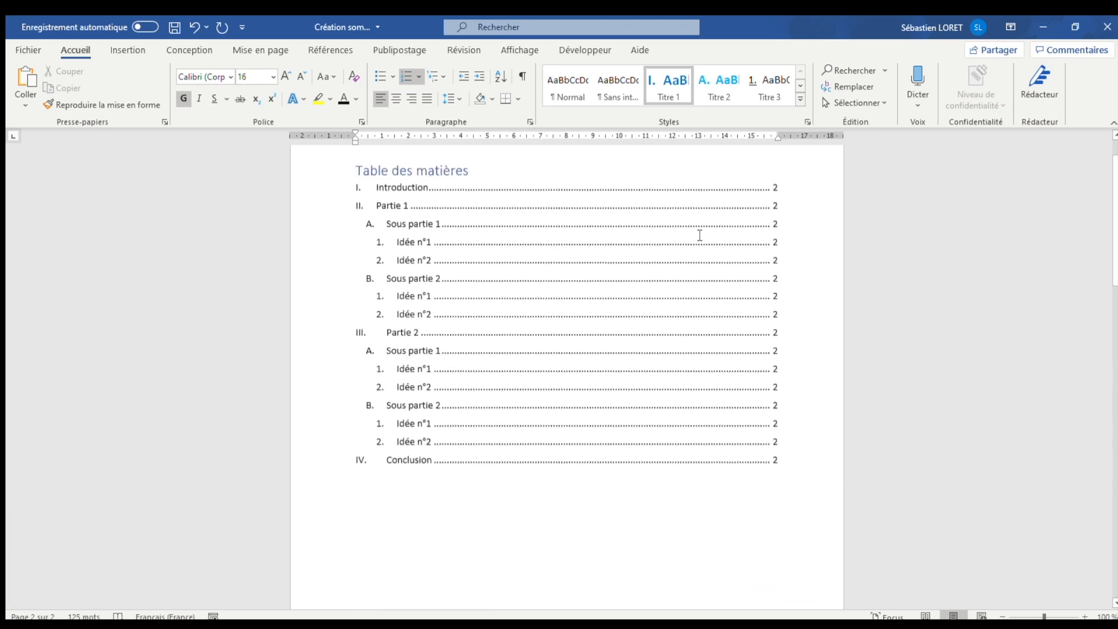
{"action": "scroll", "coordinate": [700, 235], "scroll_direction": "up", "scroll_amount": 1}
{"action": "left_click", "coordinate": [531, 252]}
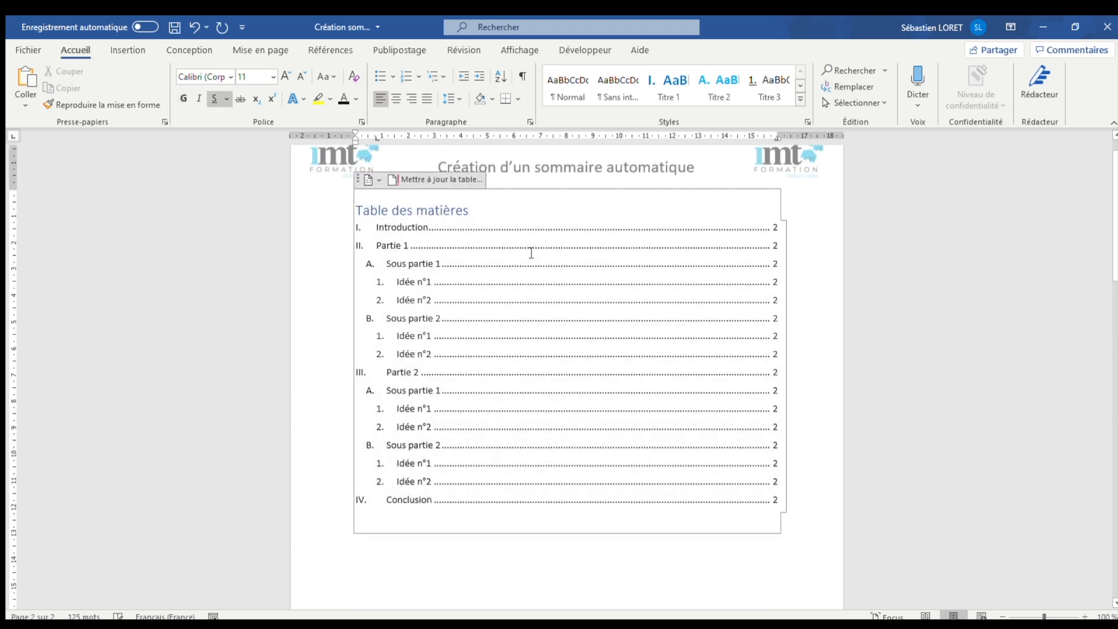
{"action": "left_click", "coordinate": [455, 179]}
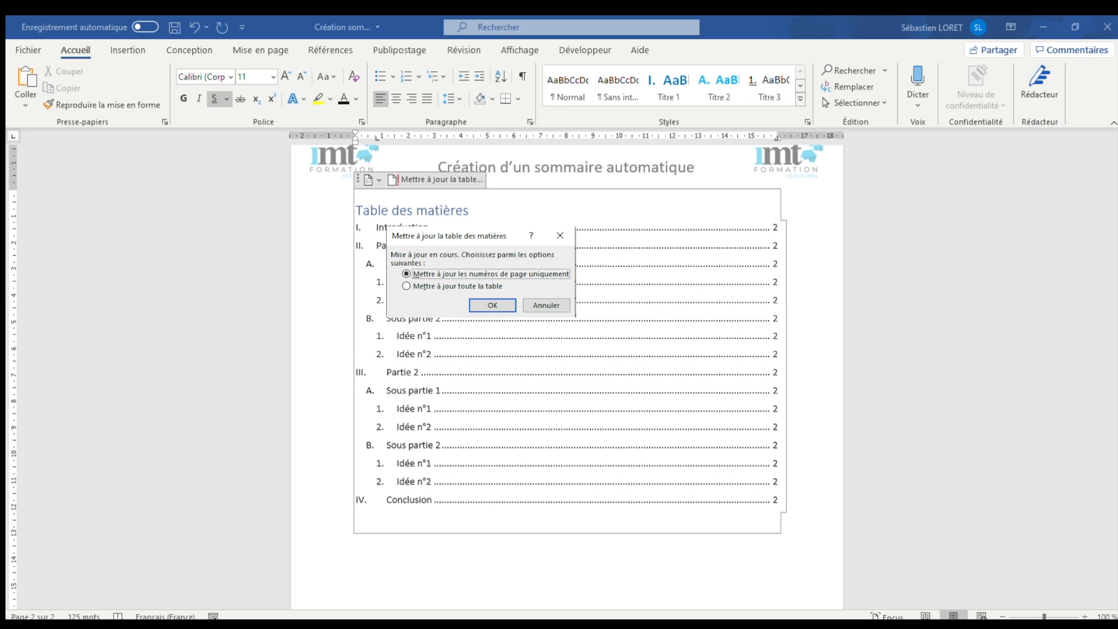
{"action": "left_click", "coordinate": [458, 286]}
{"action": "left_click", "coordinate": [488, 305]}
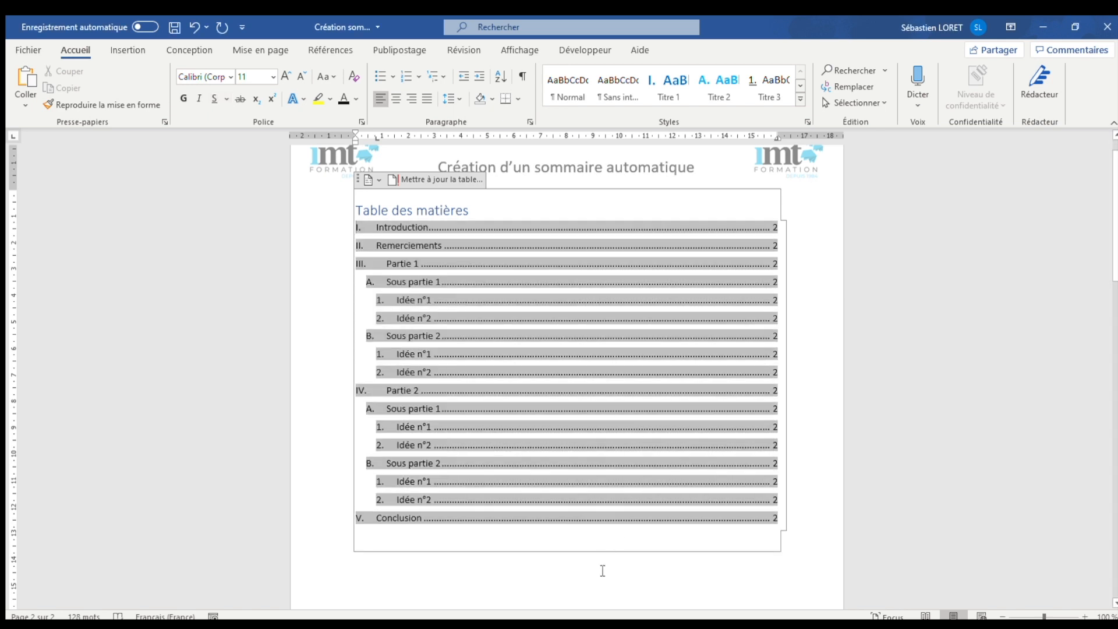
{"action": "left_click", "coordinate": [602, 570]}
{"action": "left_click", "coordinate": [489, 556]}
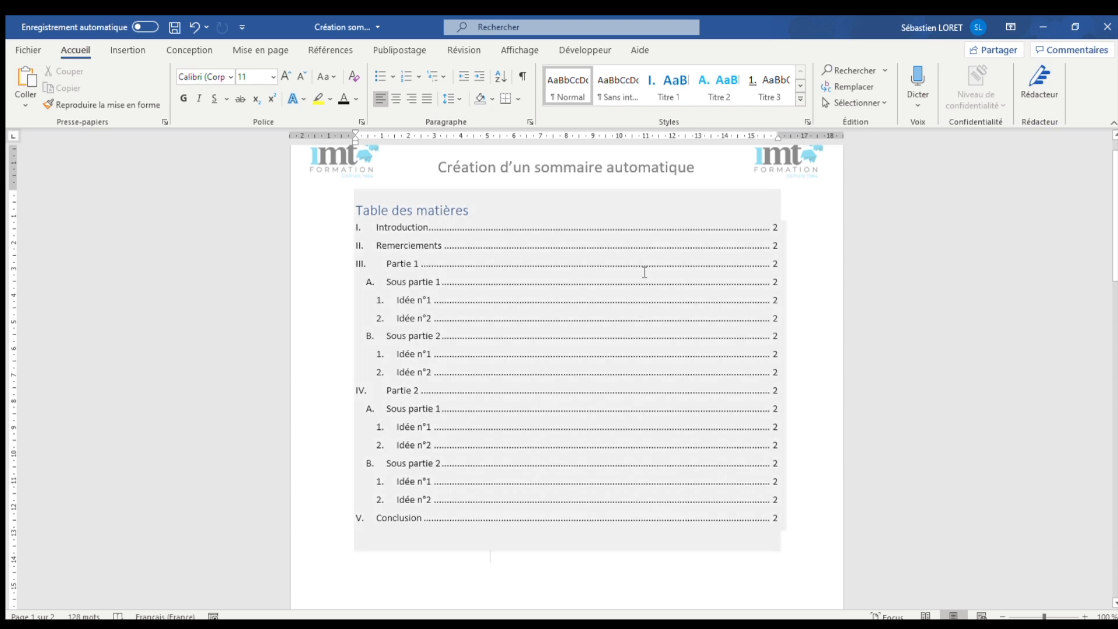